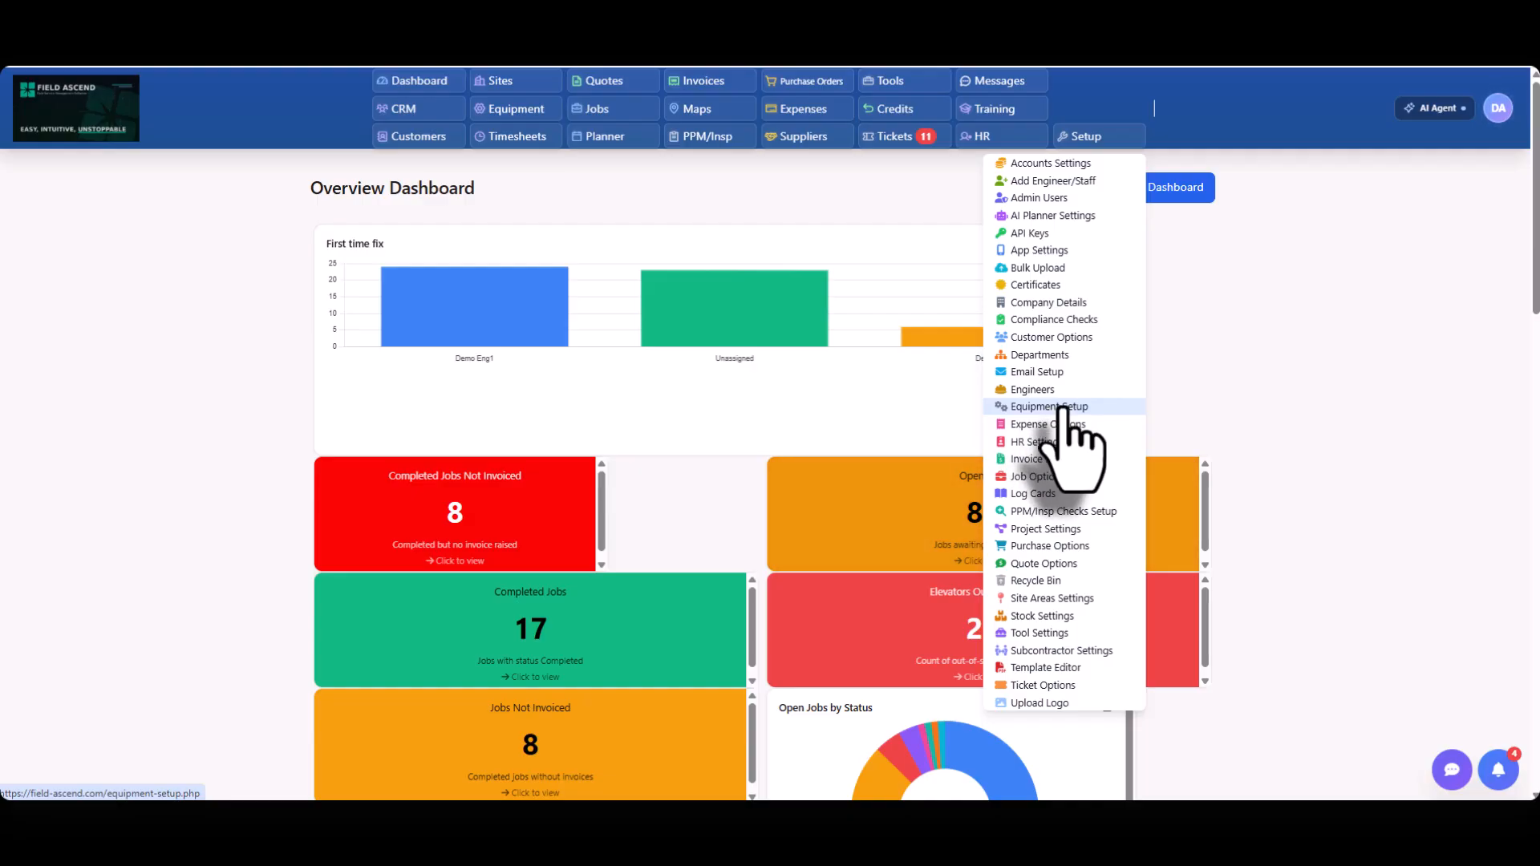
Open Equipment Setup and review the custom fields, statuses, F-Gas / Refrigerant and permissions sections.
left_click(1063, 408)
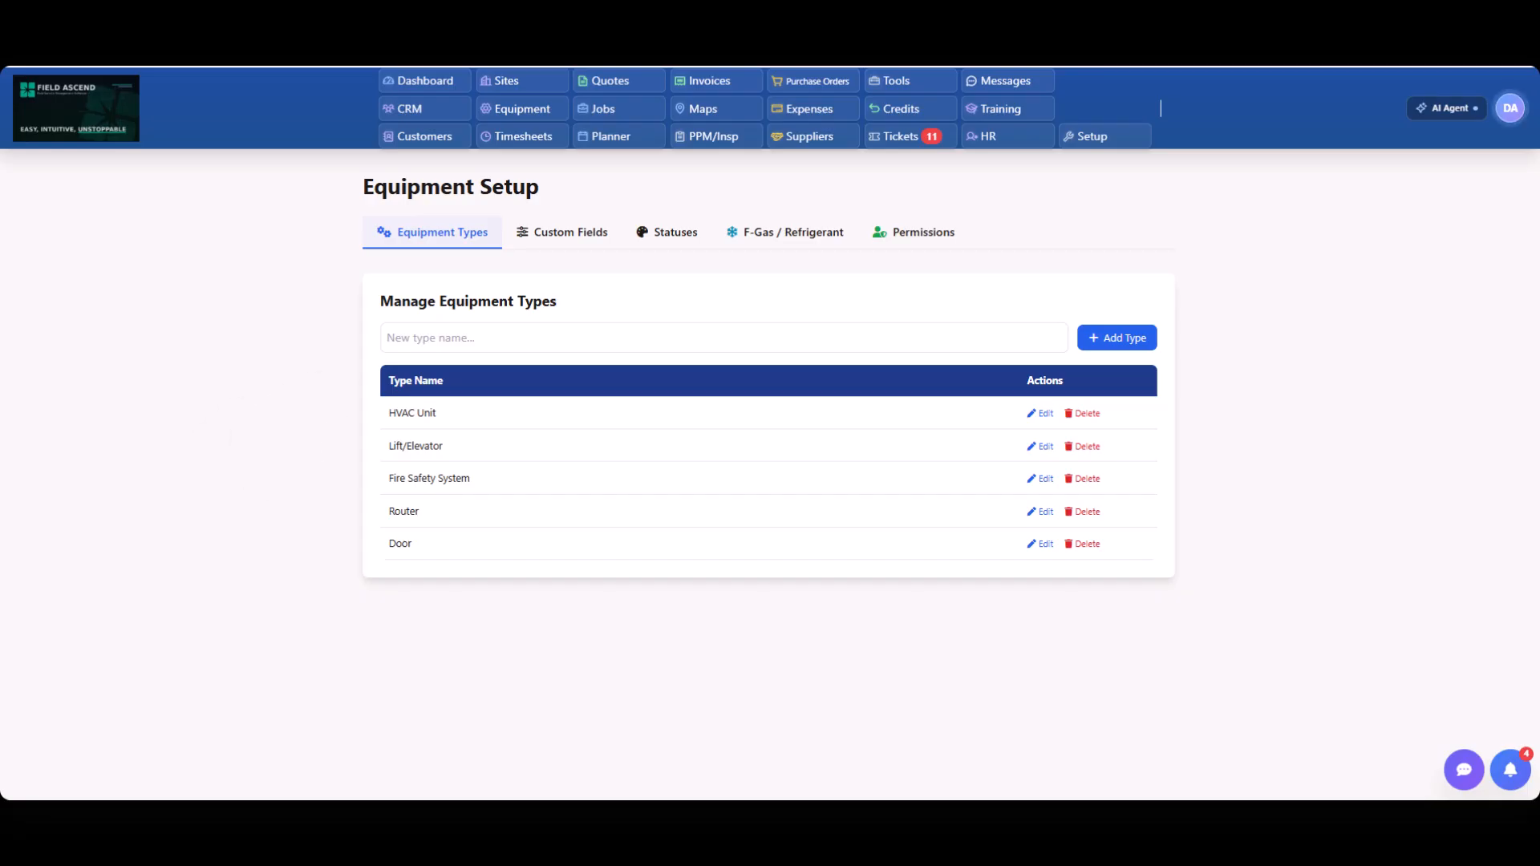
left_click(575, 234)
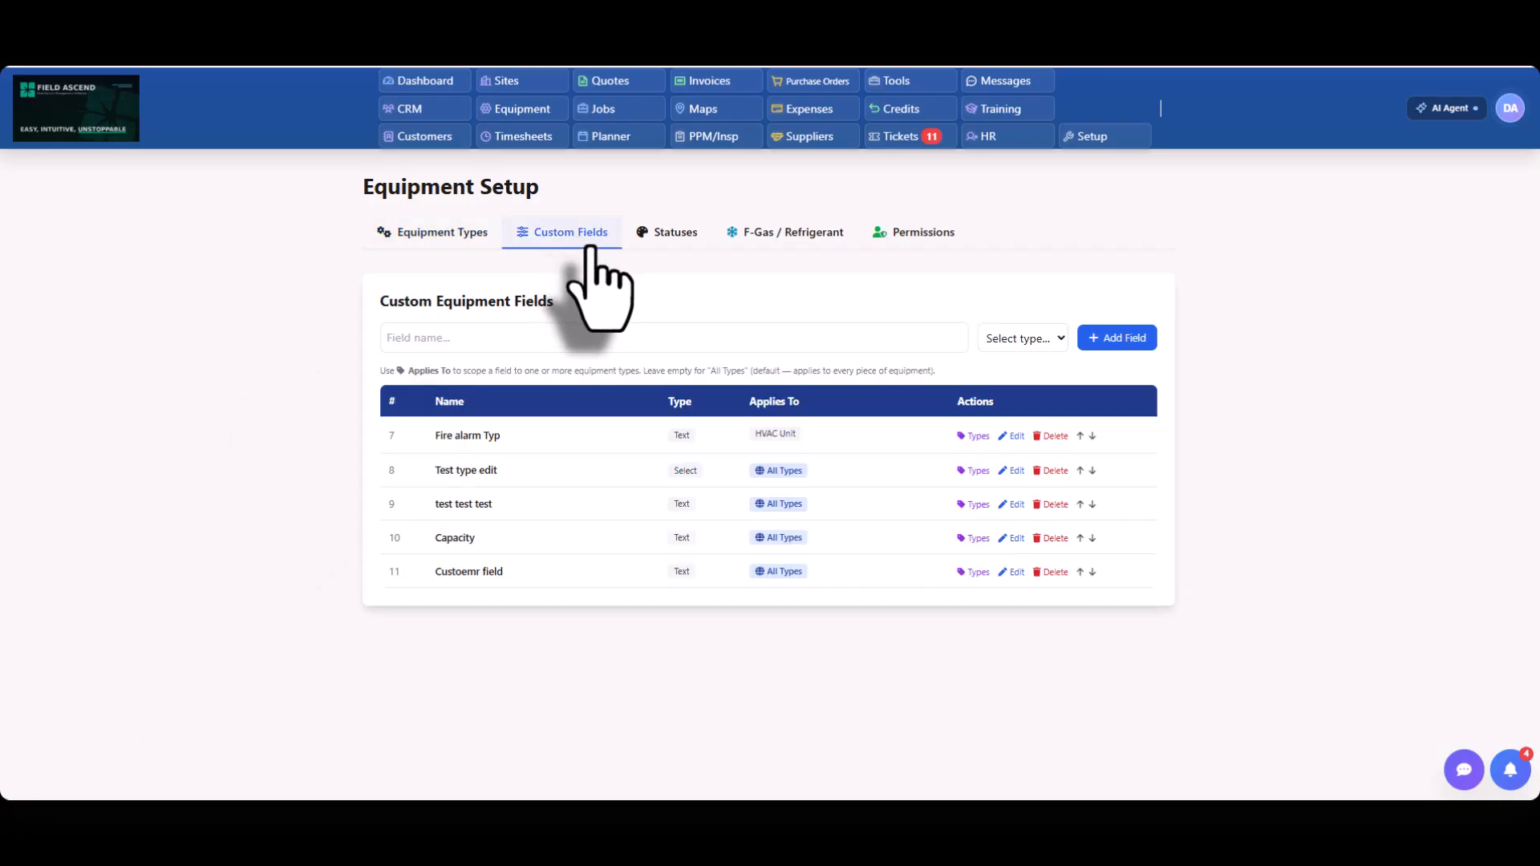
left_click(671, 232)
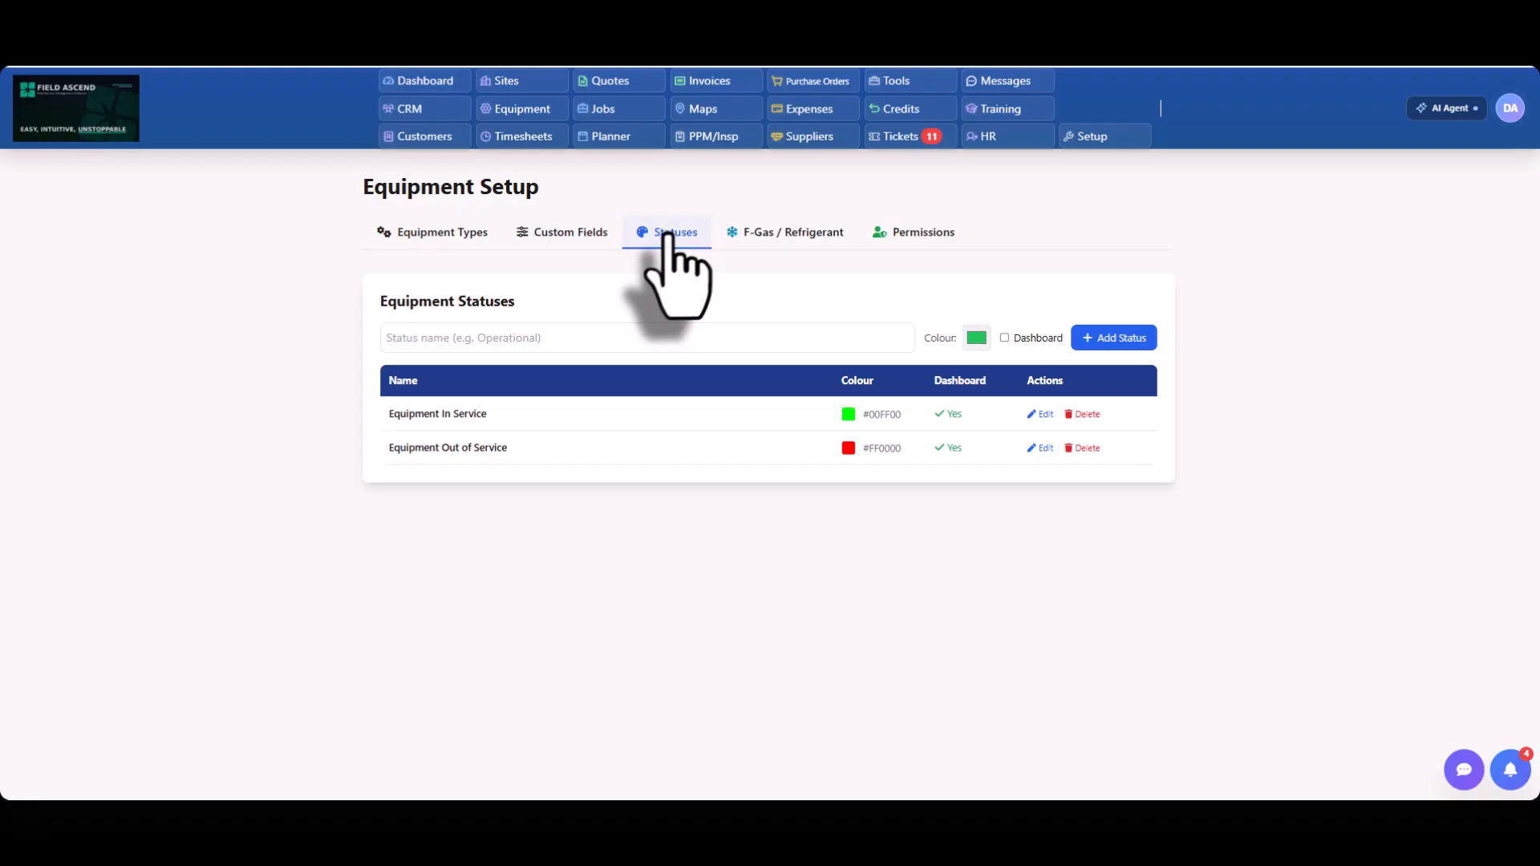
left_click(816, 233)
left_click(923, 234)
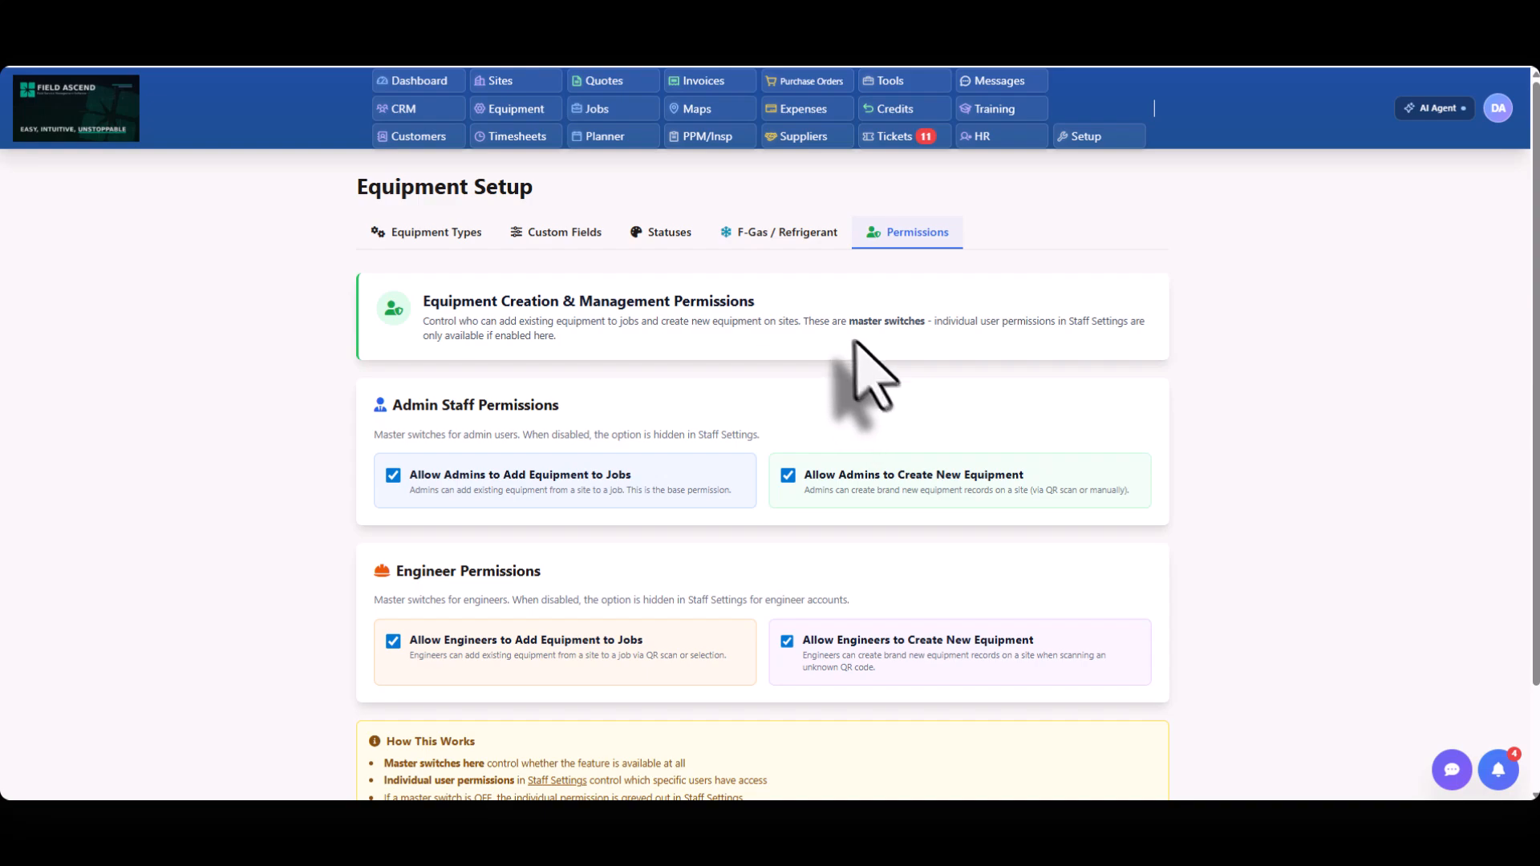
Add a new equipment type named Boiler in Equipment Setup.
left_click(409, 234)
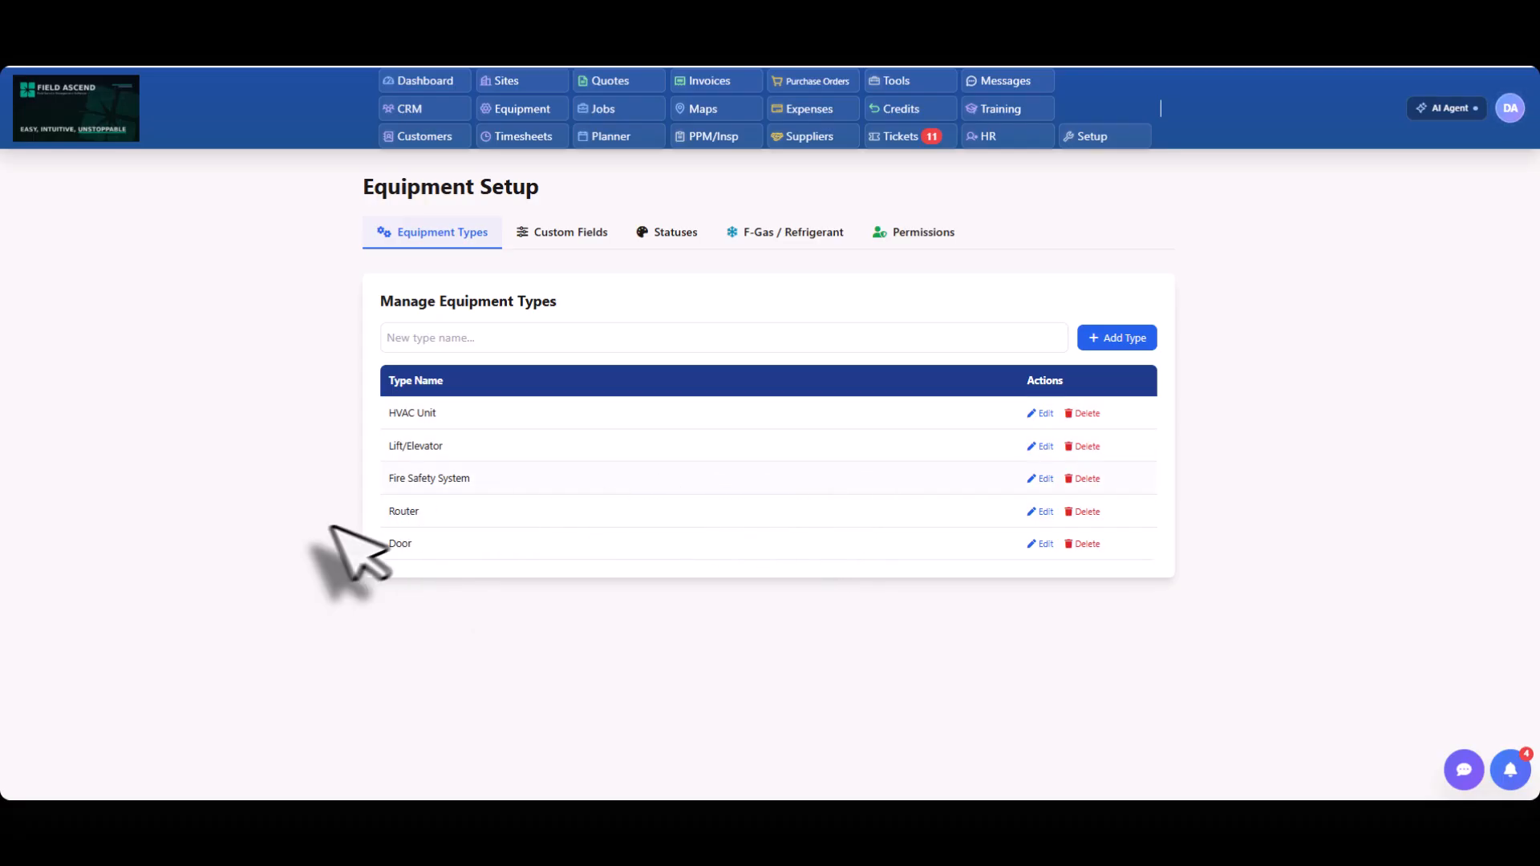
left_click(479, 338)
type("b")
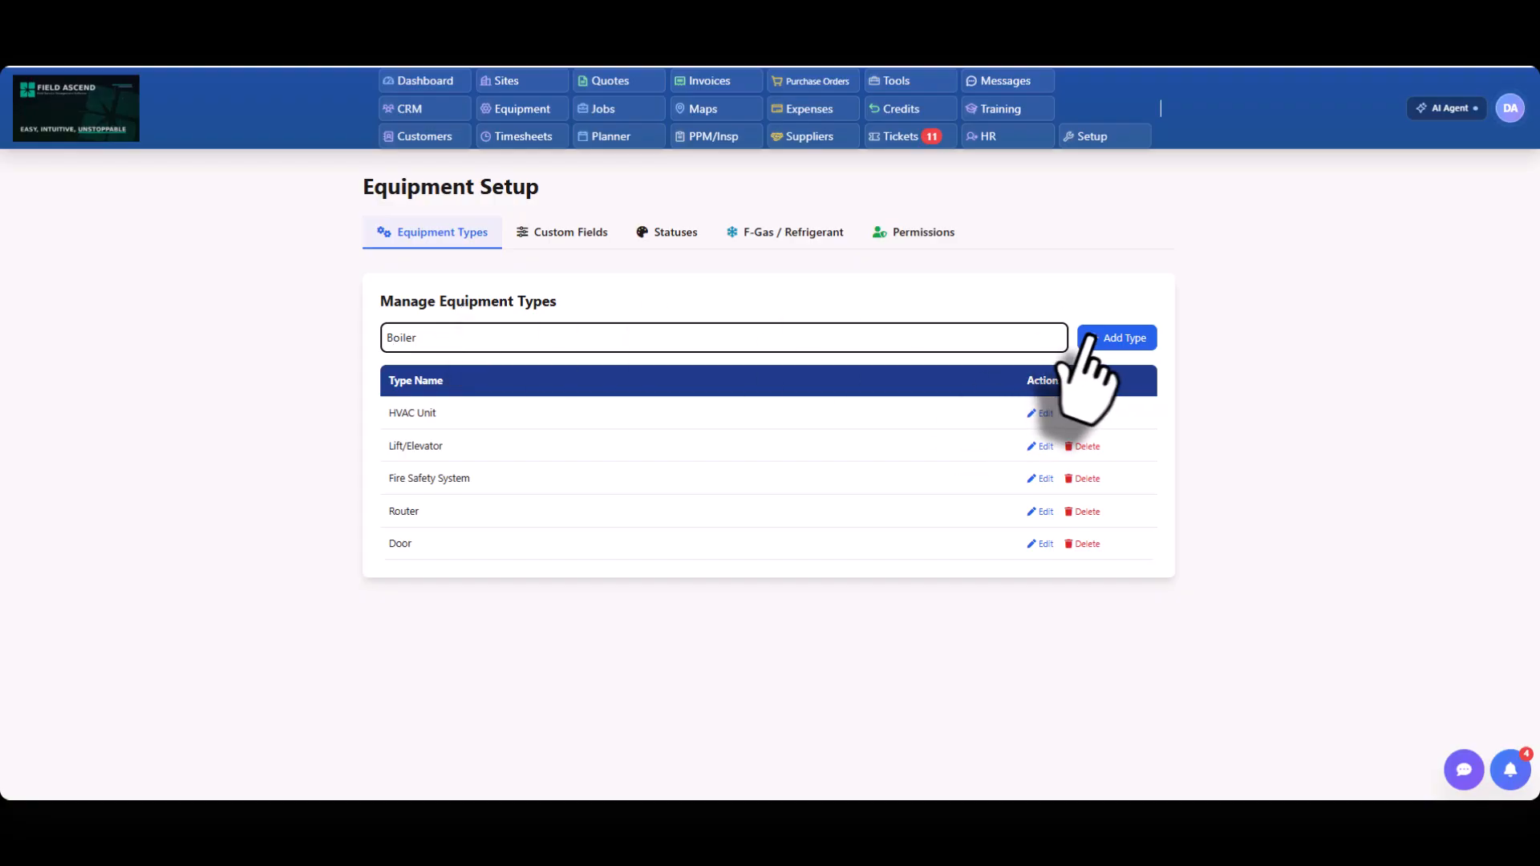
left_click(1115, 337)
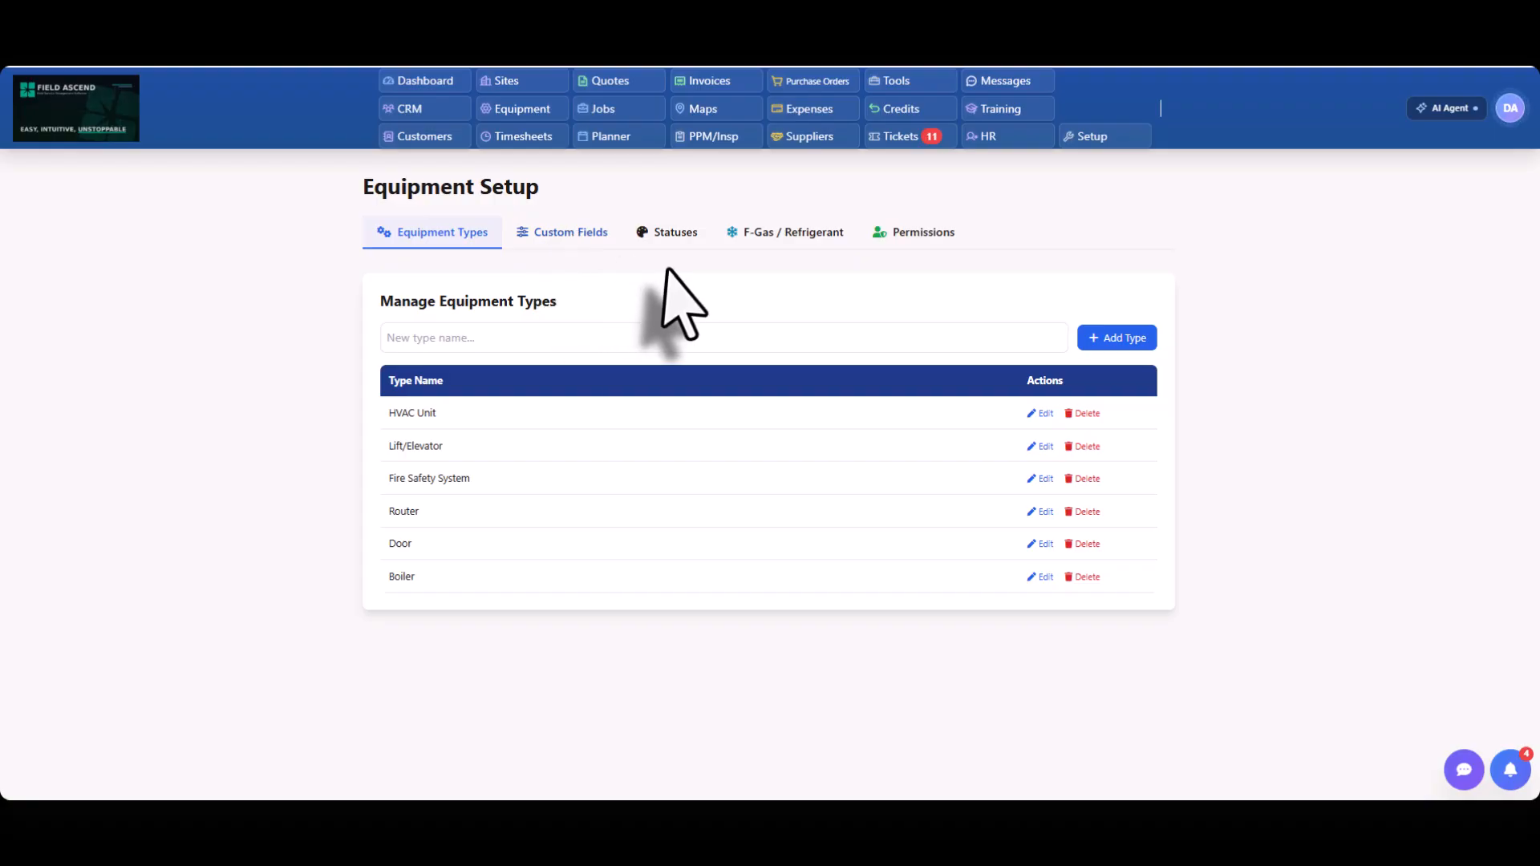
View the custom fields setup, and examine the standard detail fields of the Emergency Lighting System record in the equipment list.
left_click(560, 233)
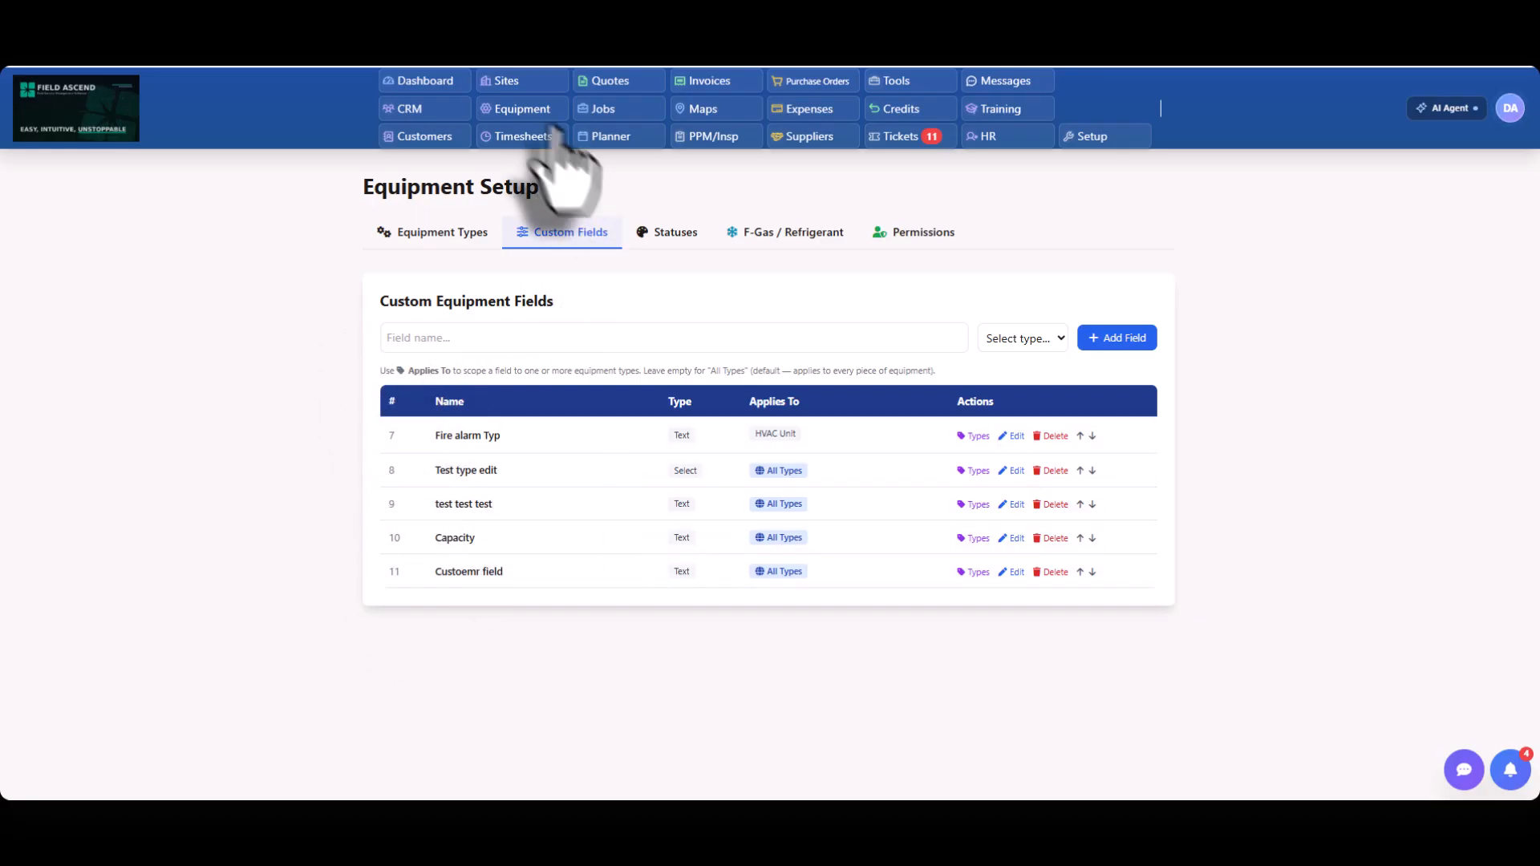
left_click(536, 109)
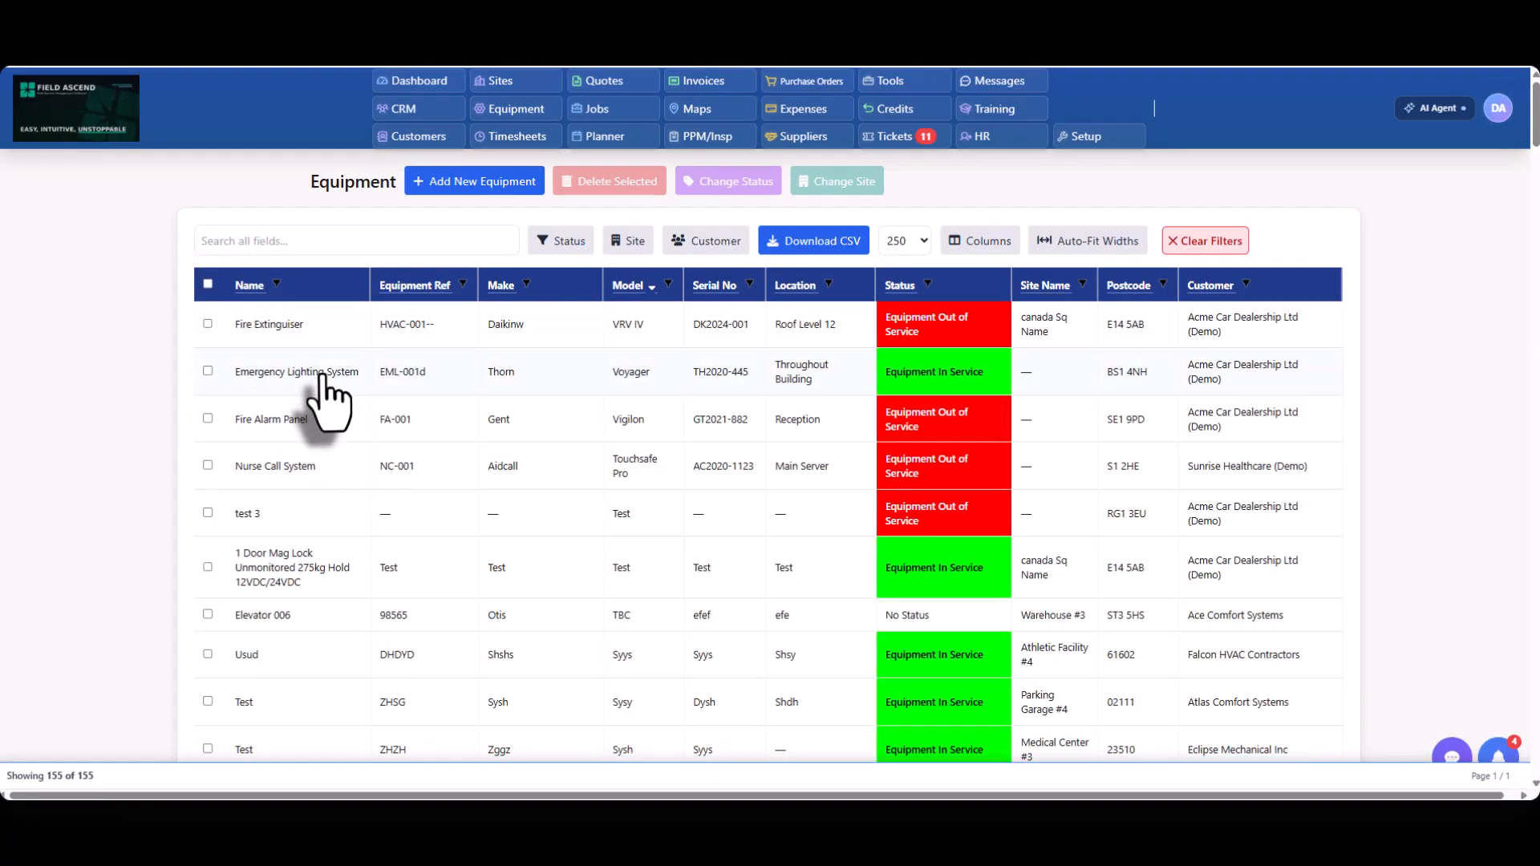
left_click(325, 376)
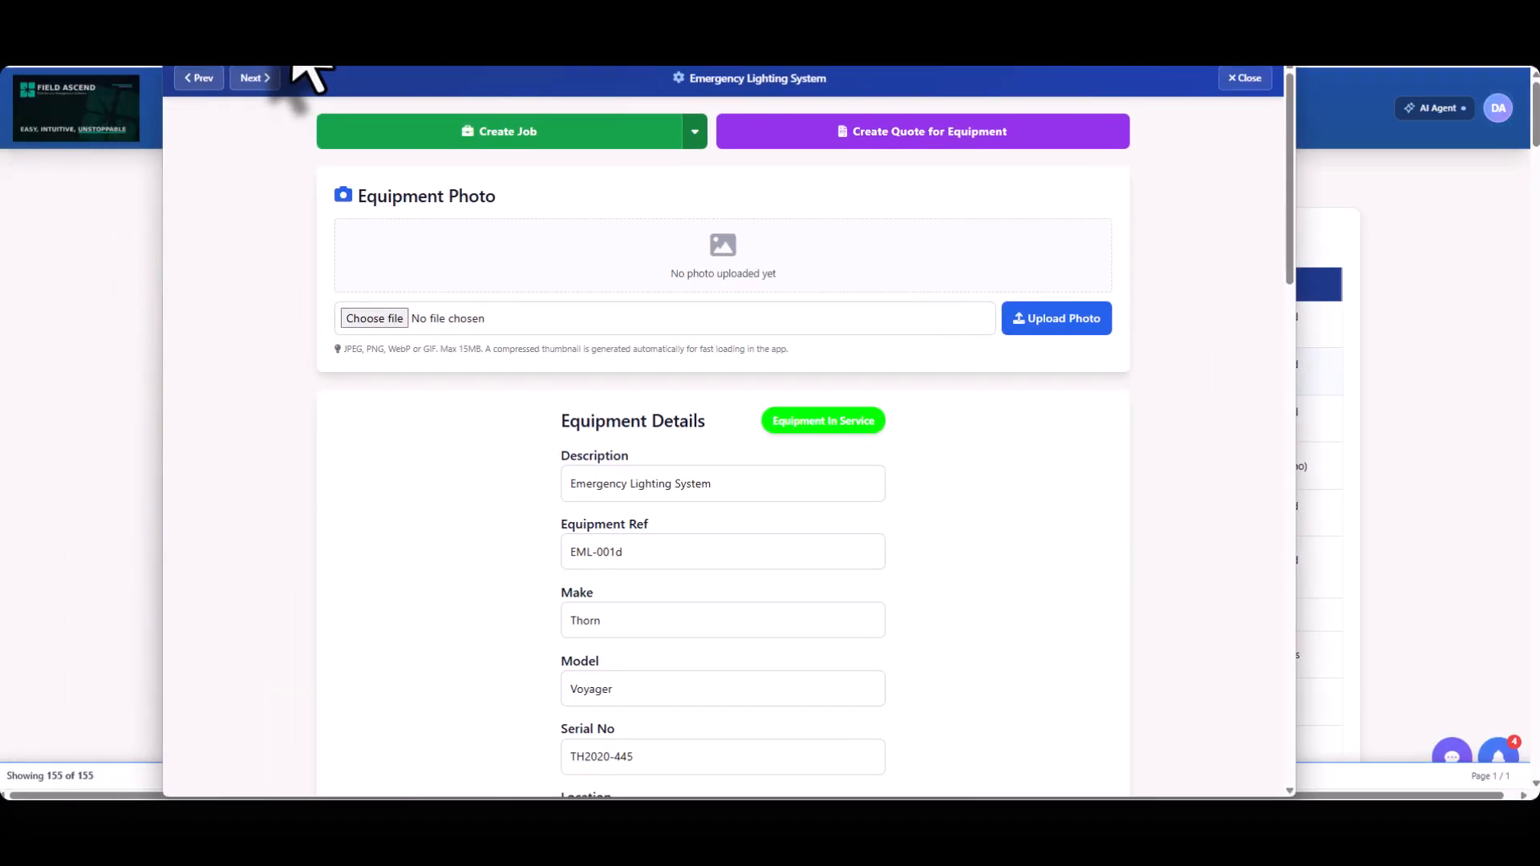
scroll(585, 344, "down", 3)
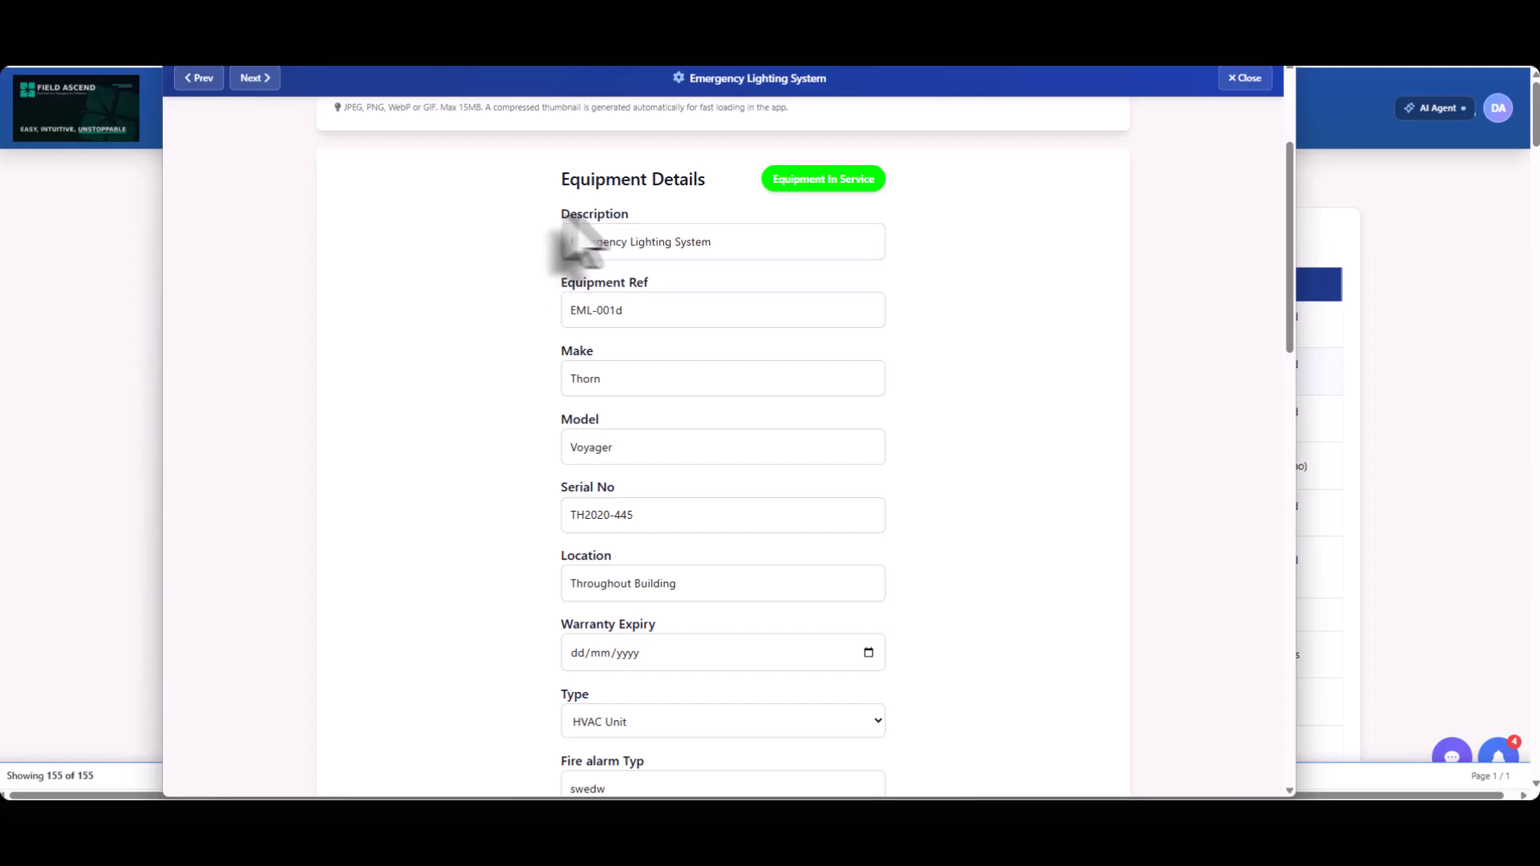
left_click_drag(562, 221, 637, 217)
left_click_drag(561, 284, 629, 283)
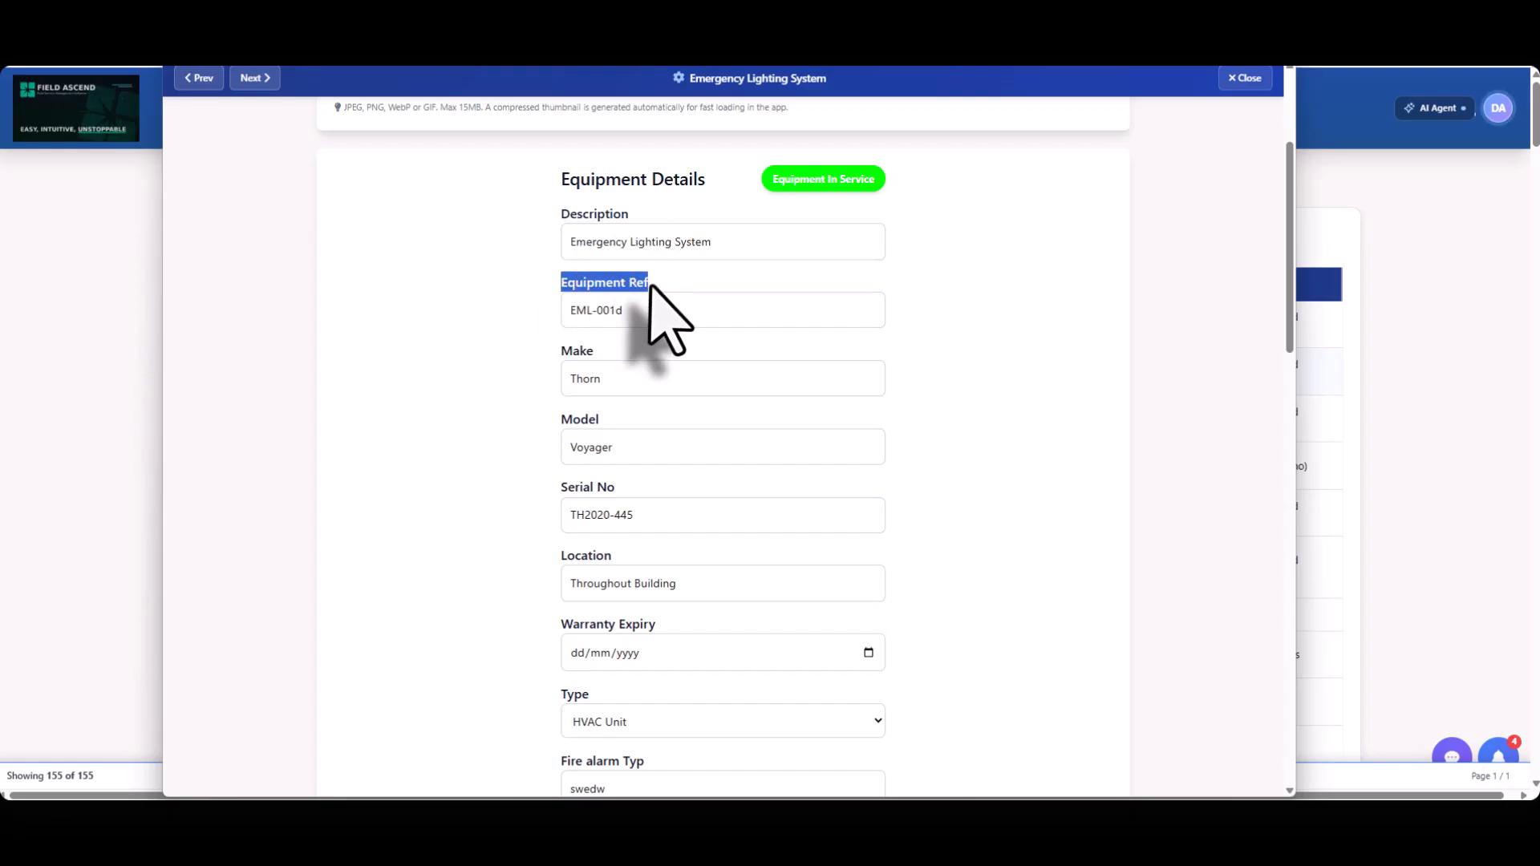
left_click_drag(559, 215, 677, 247)
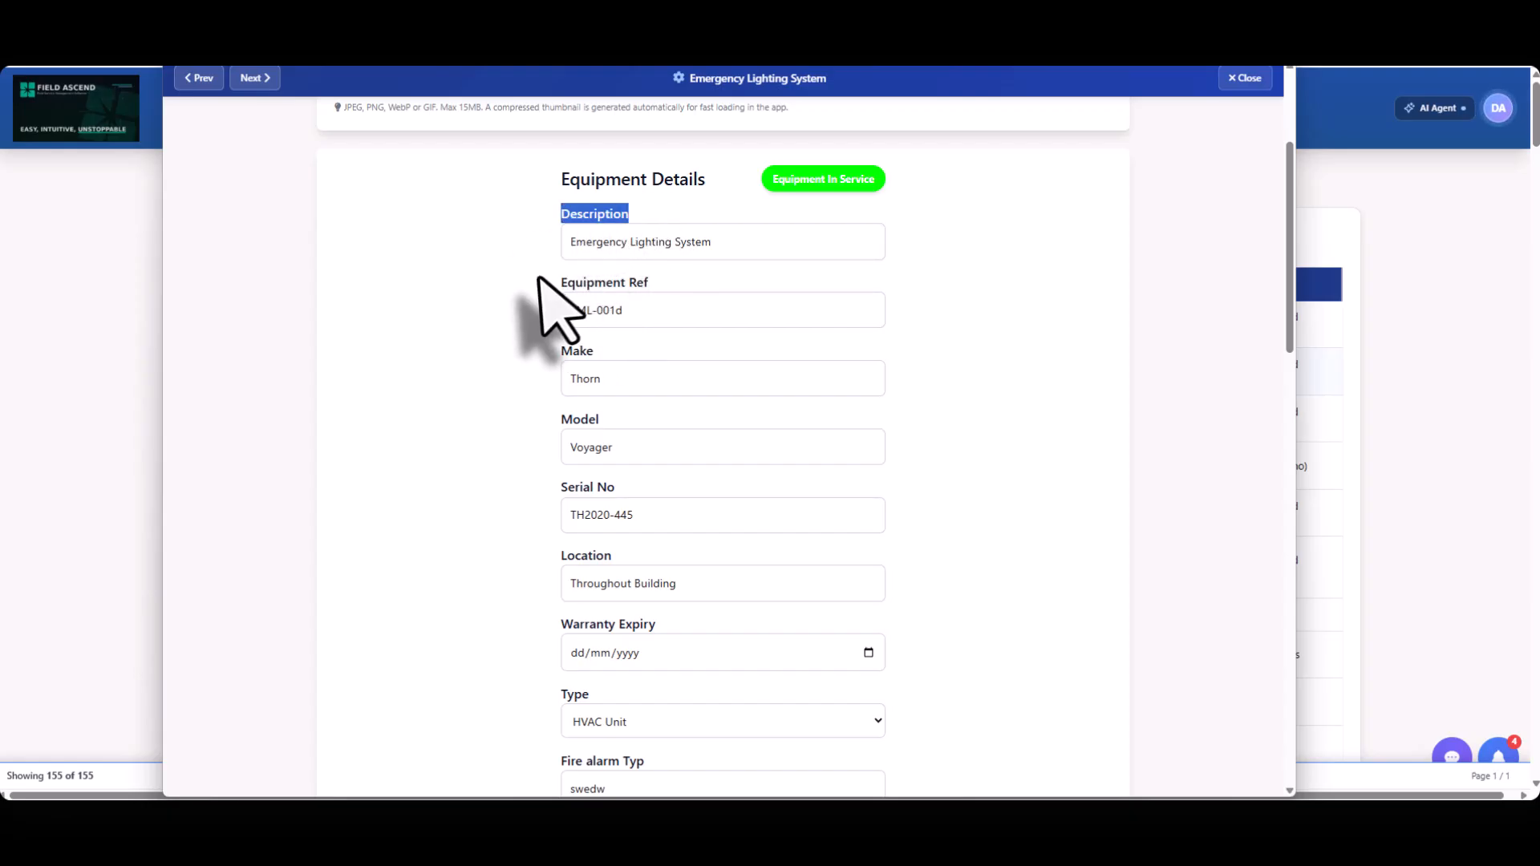
left_click_drag(543, 302, 732, 319)
left_click_drag(600, 351, 572, 362)
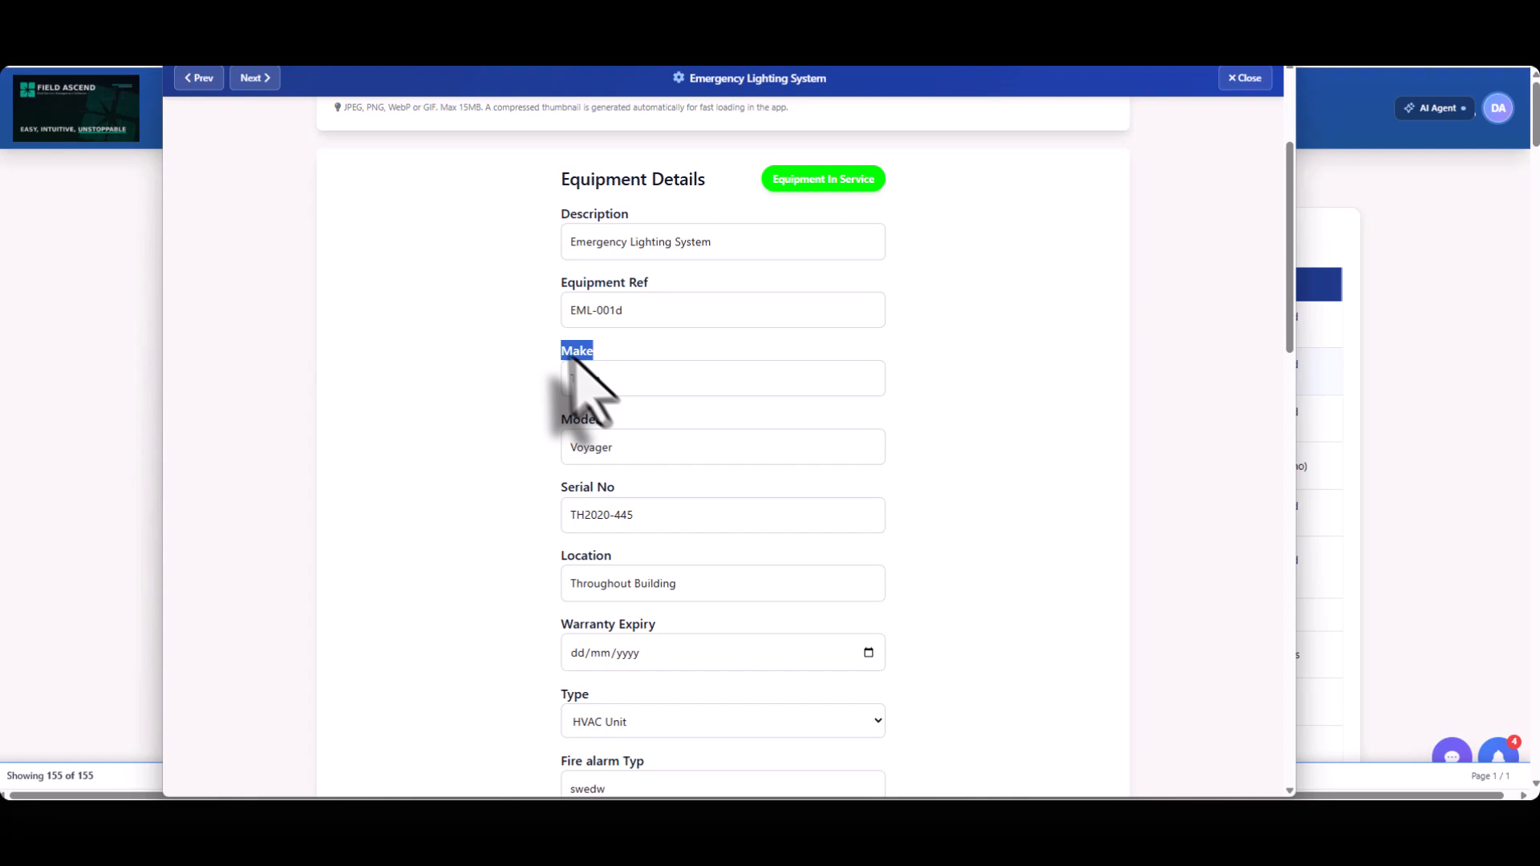
double_click(572, 426)
left_click_drag(619, 488, 525, 491)
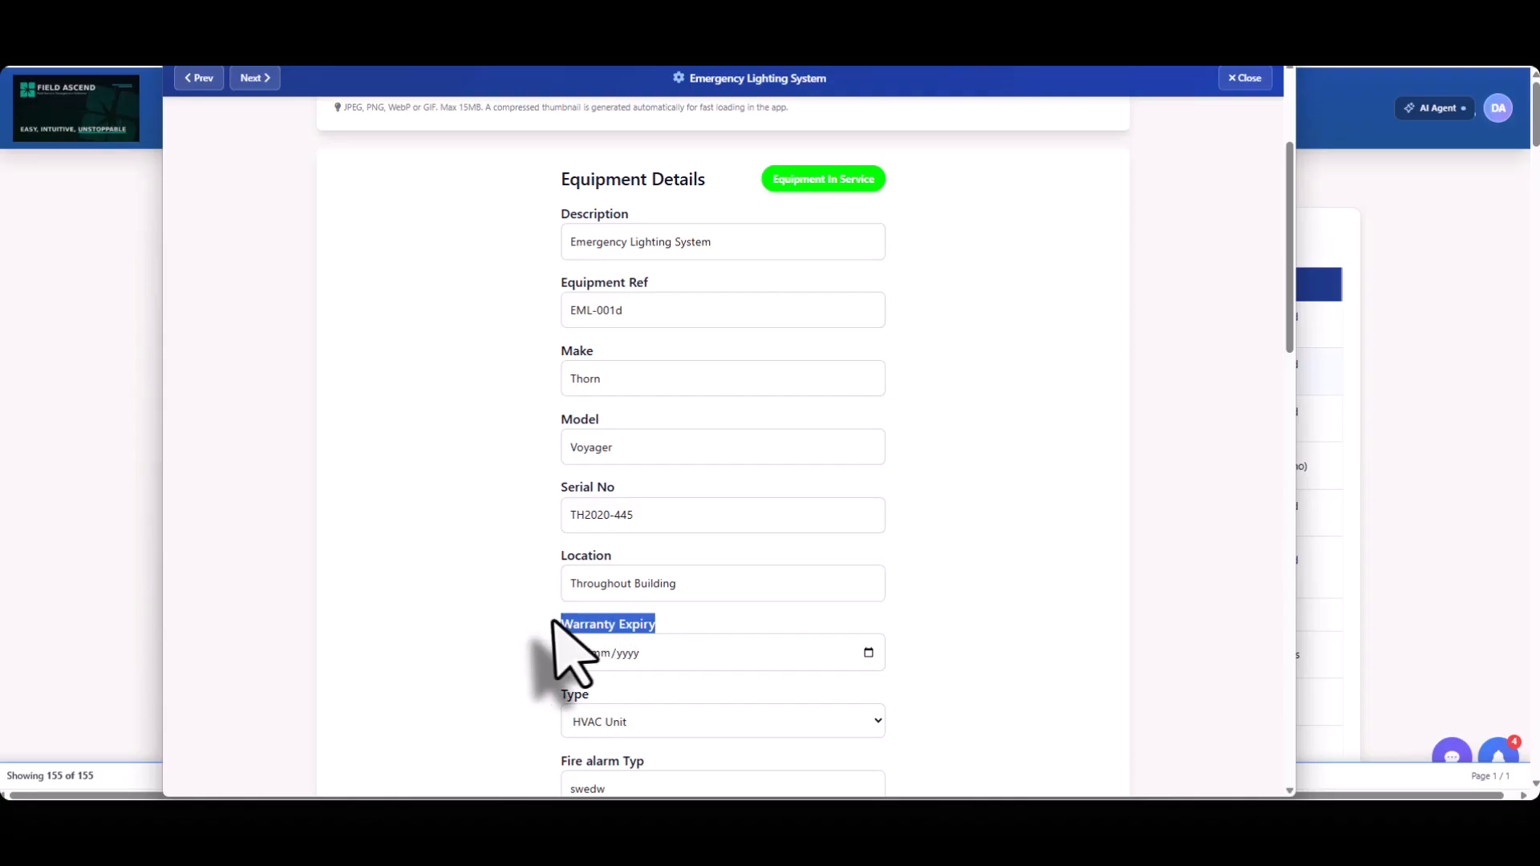
Examine the type and custom fields of the Emergency Lighting System record, and close the record.
scroll(562, 615, "down", 1)
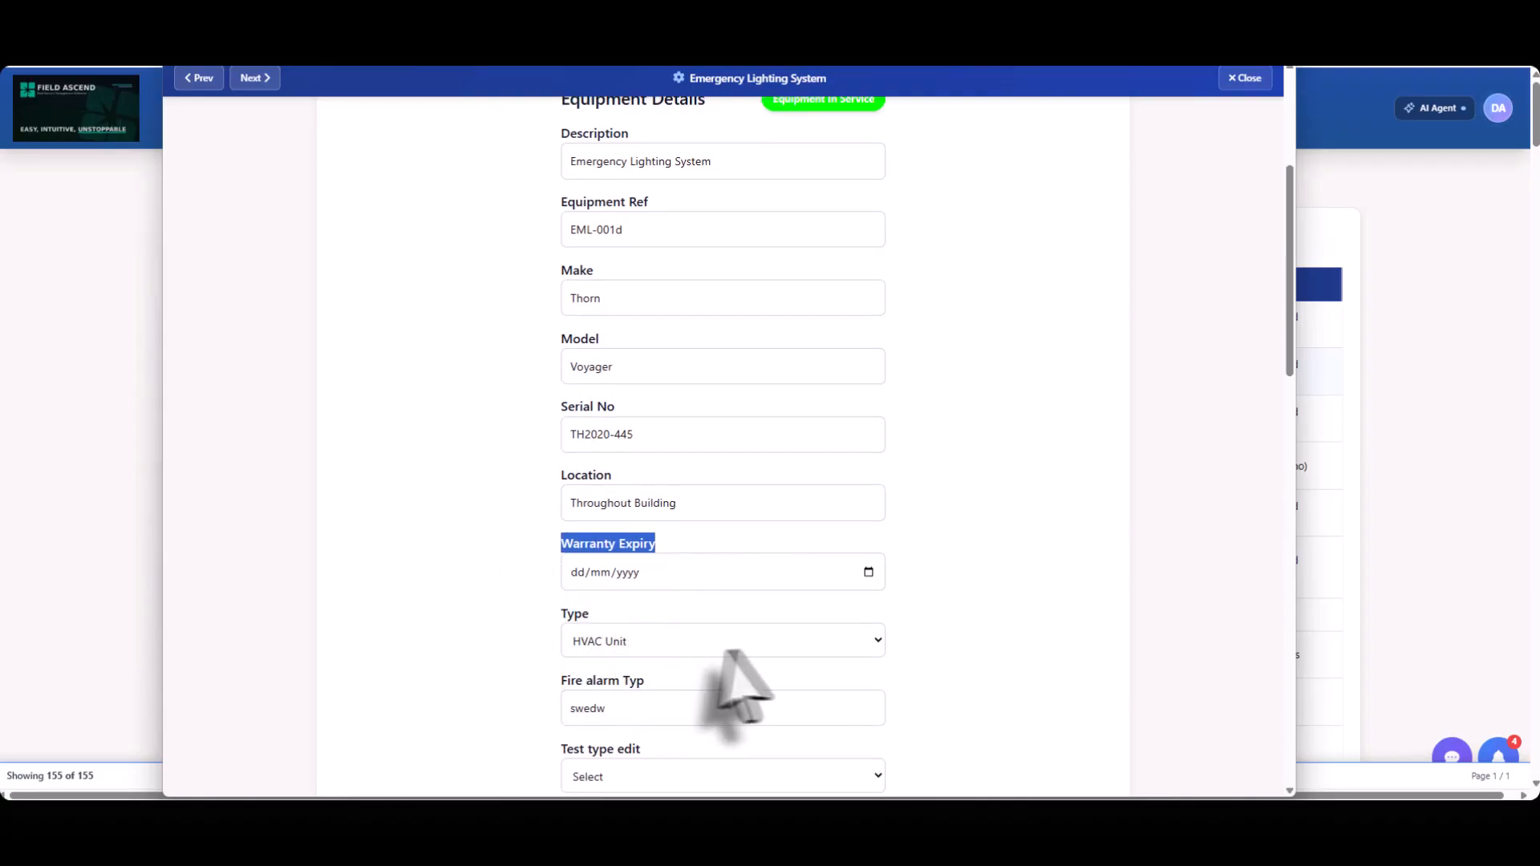
left_click(800, 646)
left_click(802, 647)
scroll(1043, 589, "down", 2)
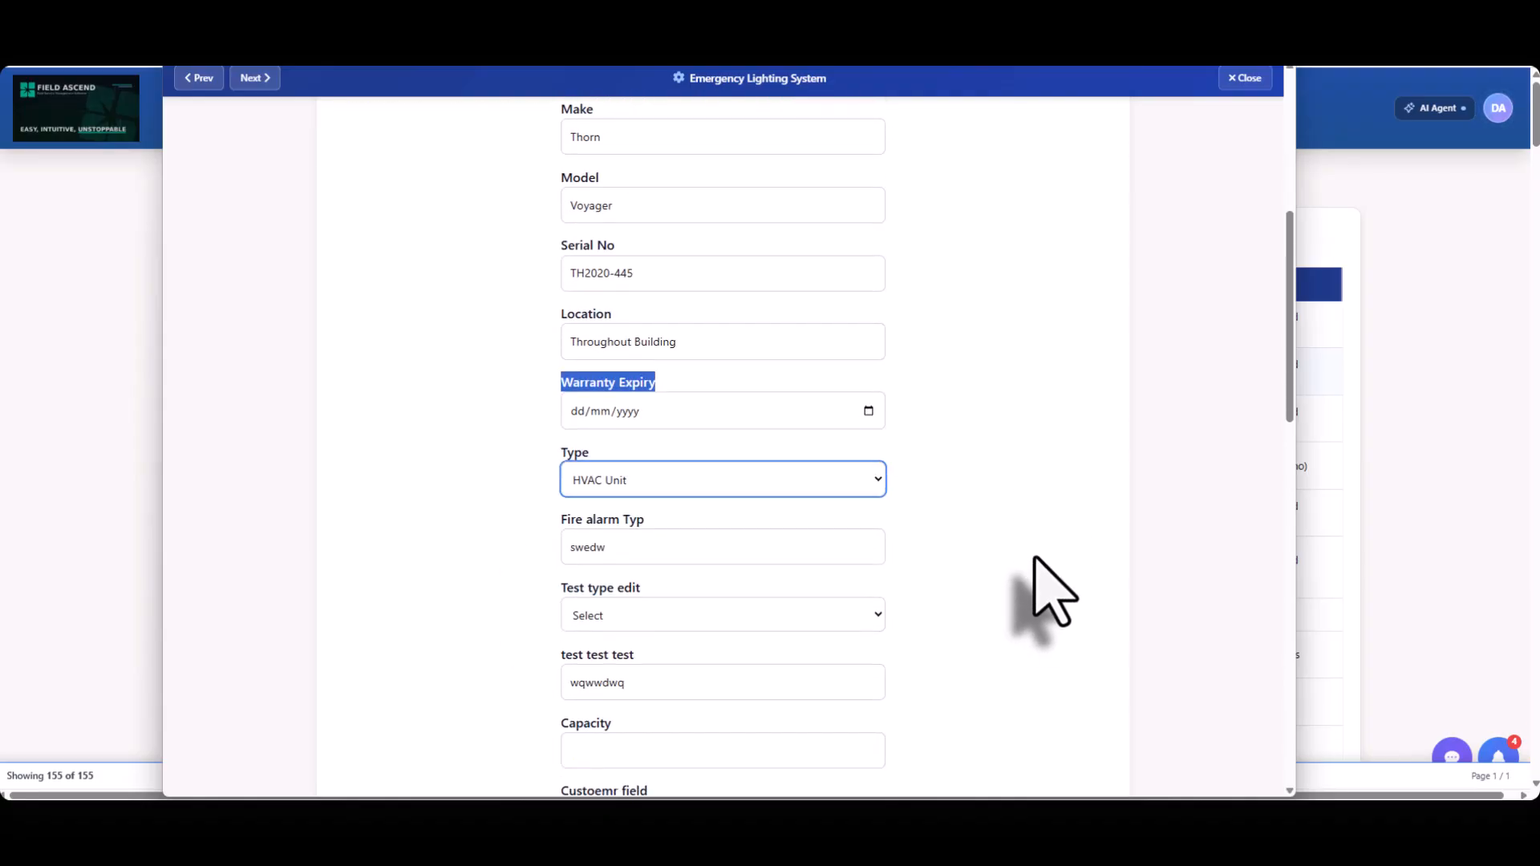
scroll(983, 482, "up", 3)
scroll(983, 463, "up", 1)
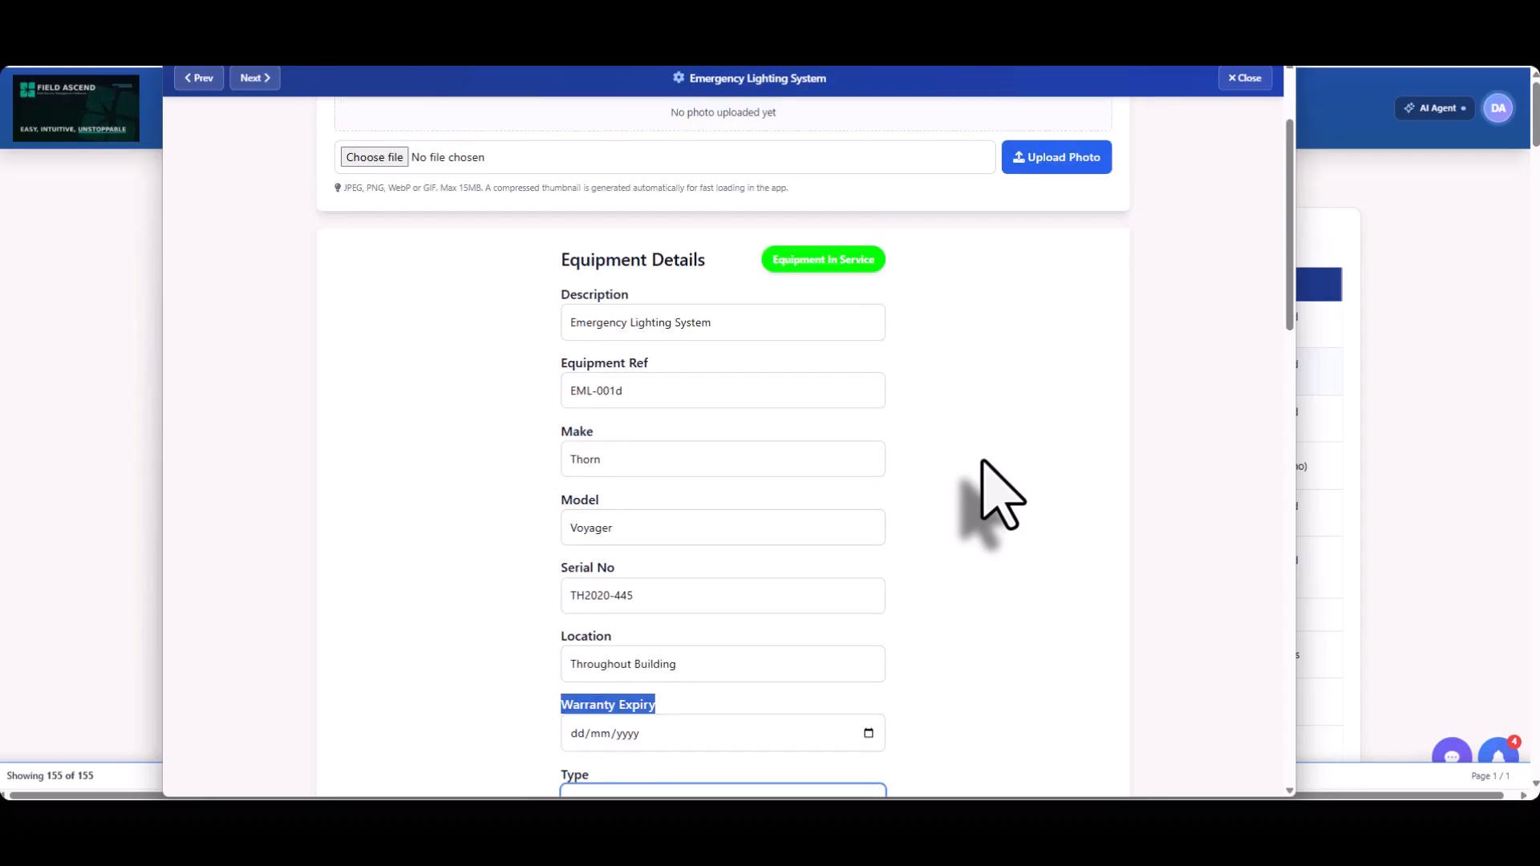
left_click(1263, 81)
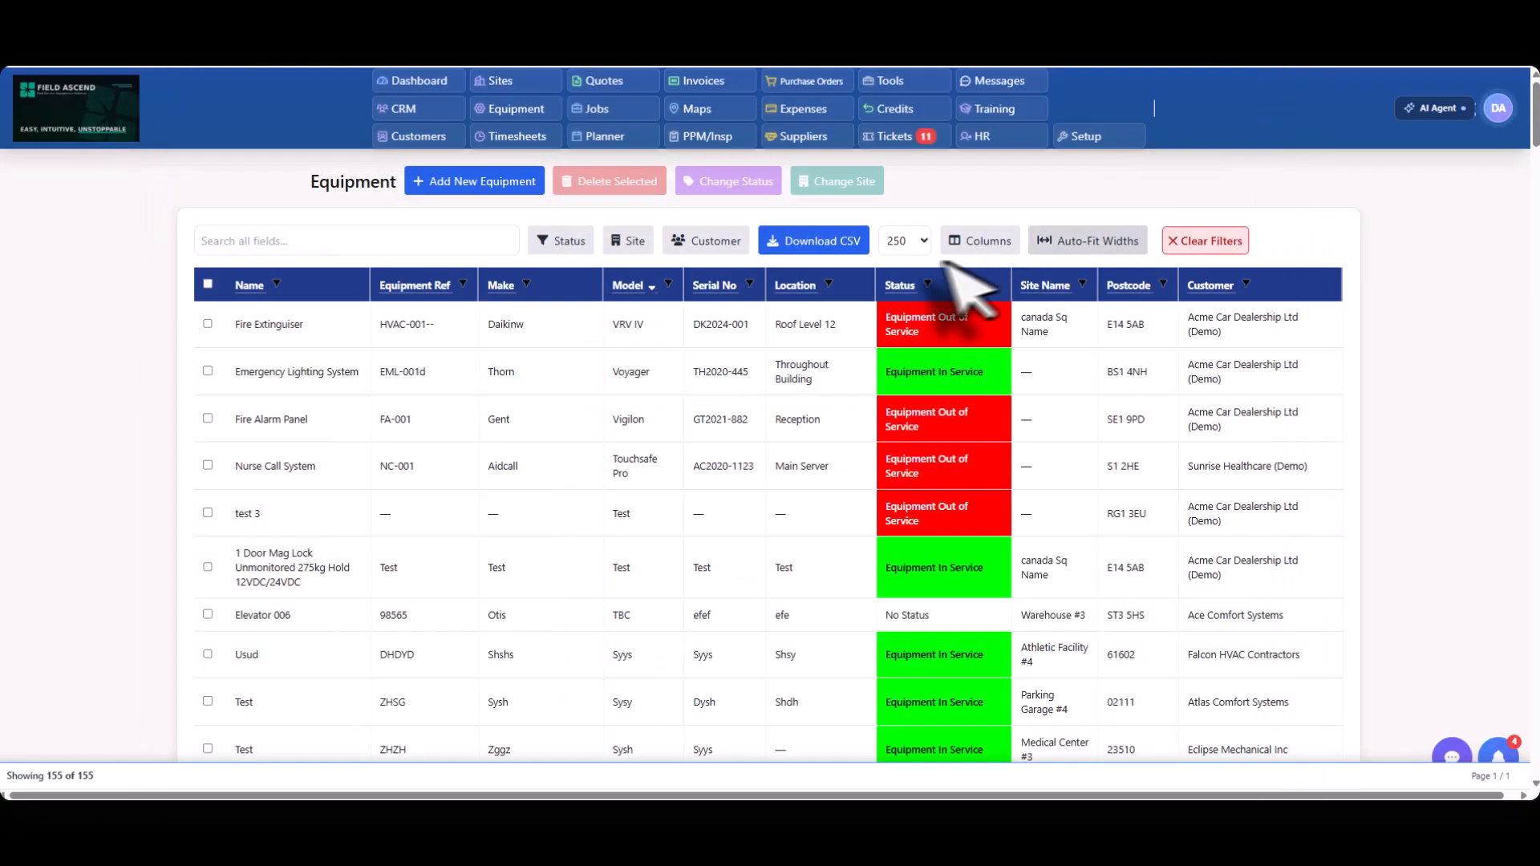
In Equipment Setup, restrict the Capacity custom field to the Lift/Elevator equipment type and save it.
left_click(1130, 138)
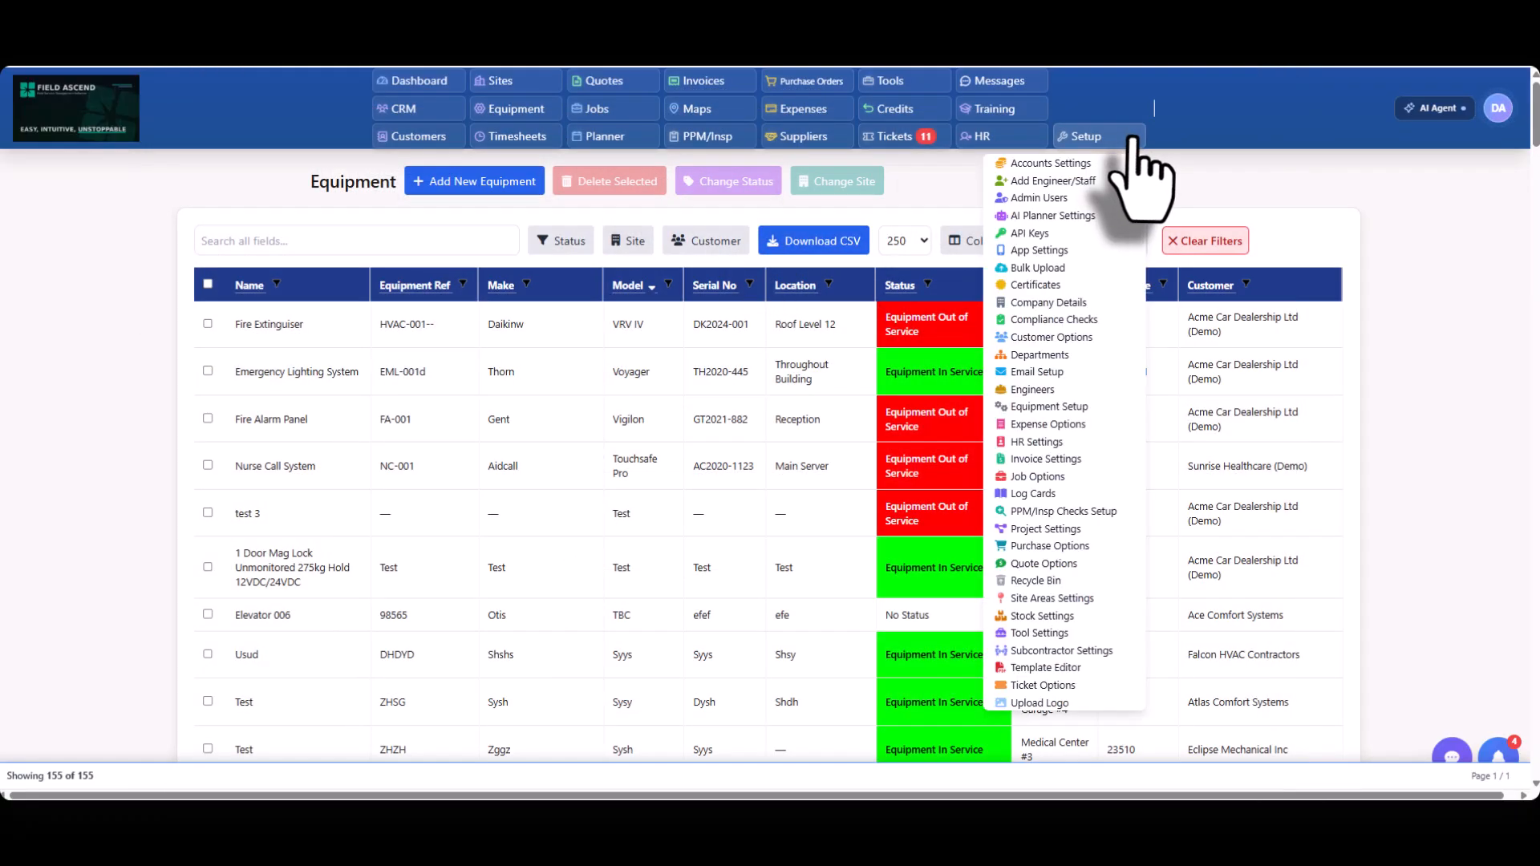
left_click(1031, 406)
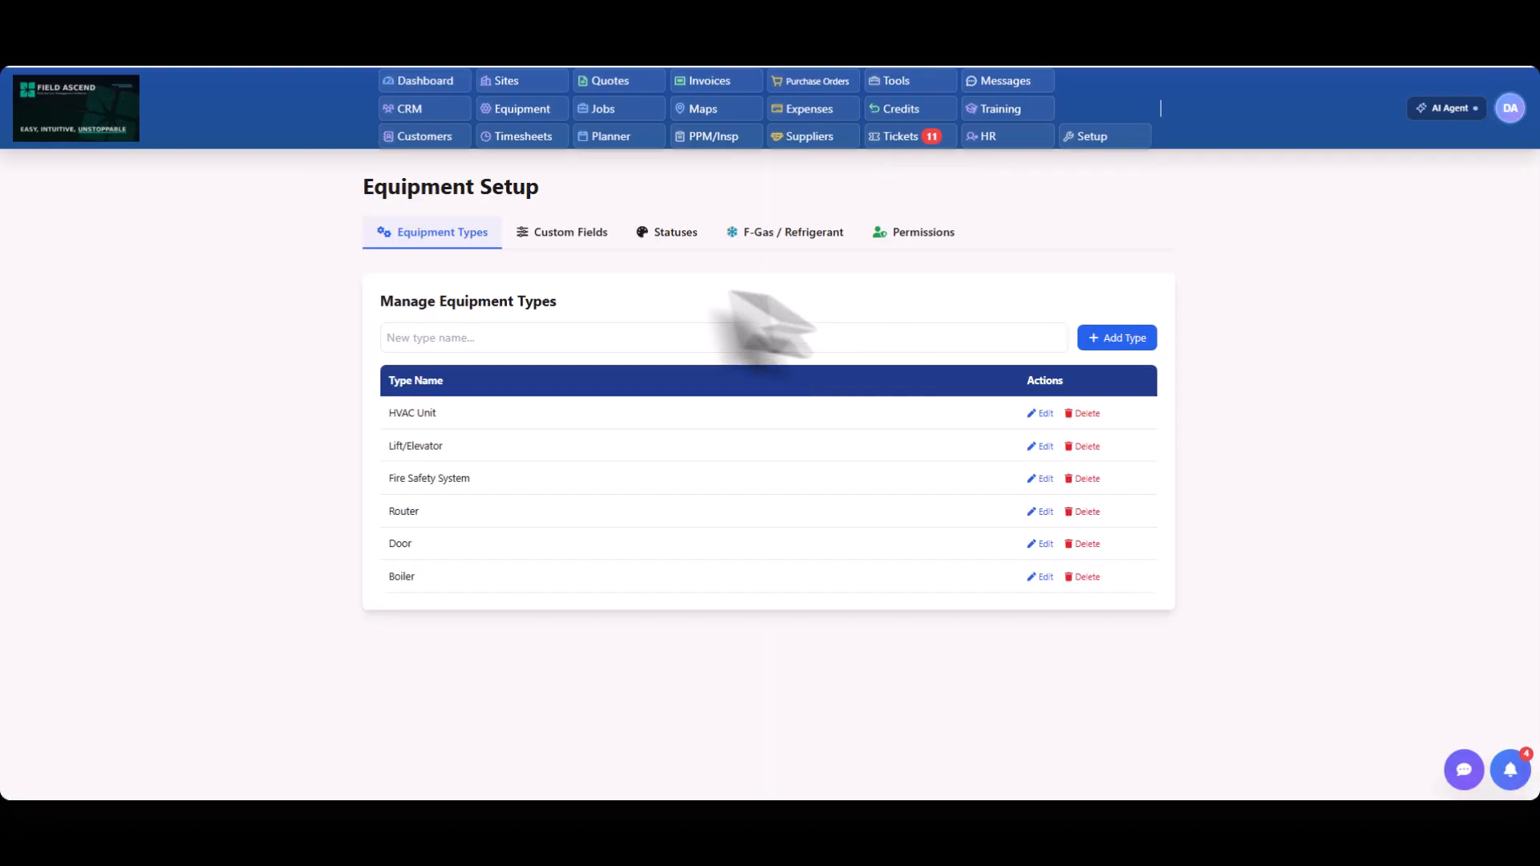
left_click(542, 241)
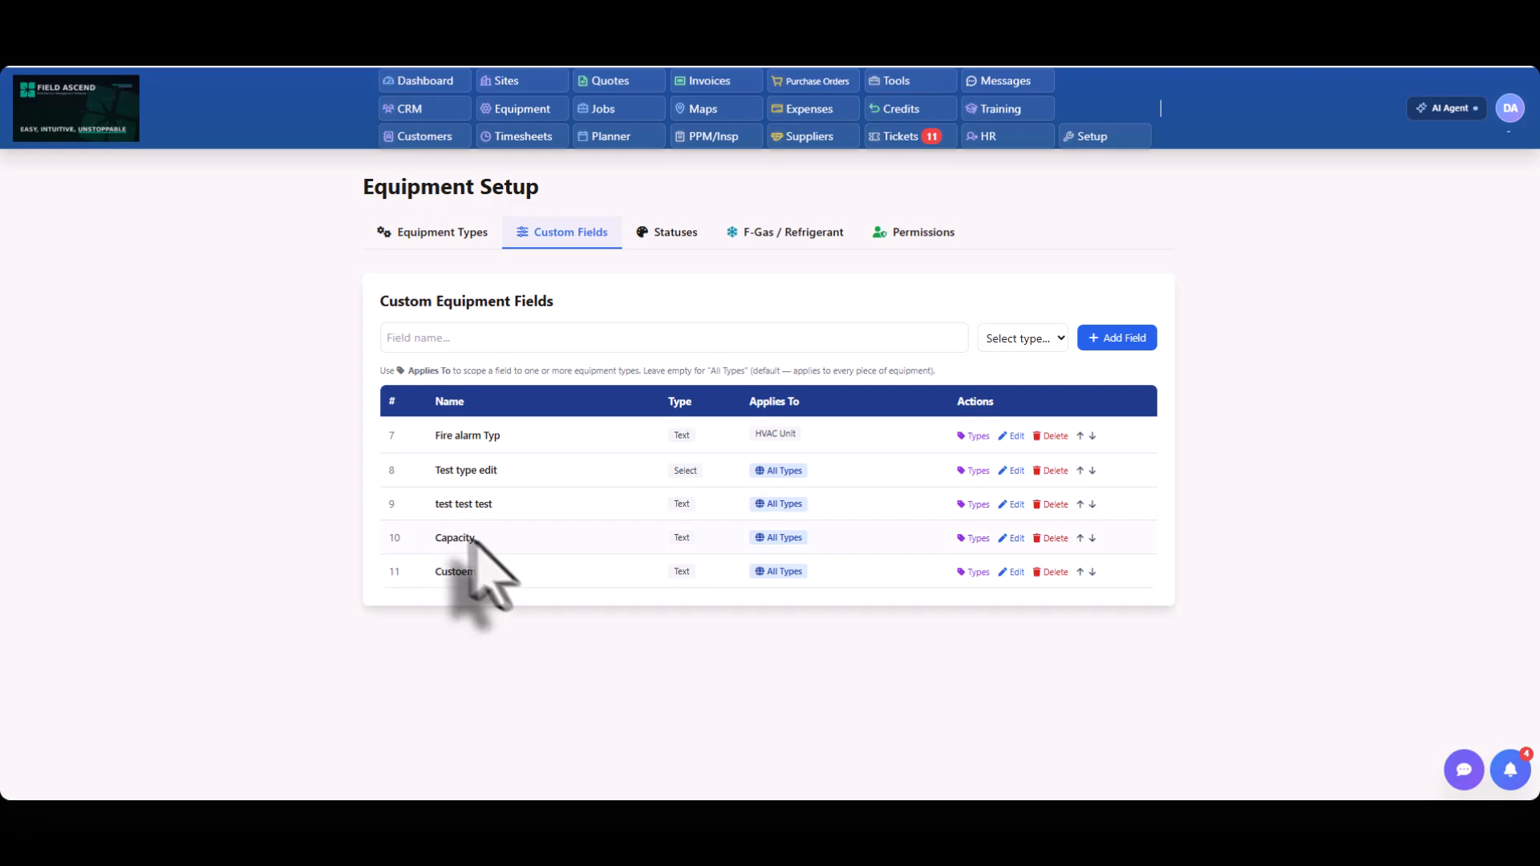
left_click_drag(486, 545, 433, 545)
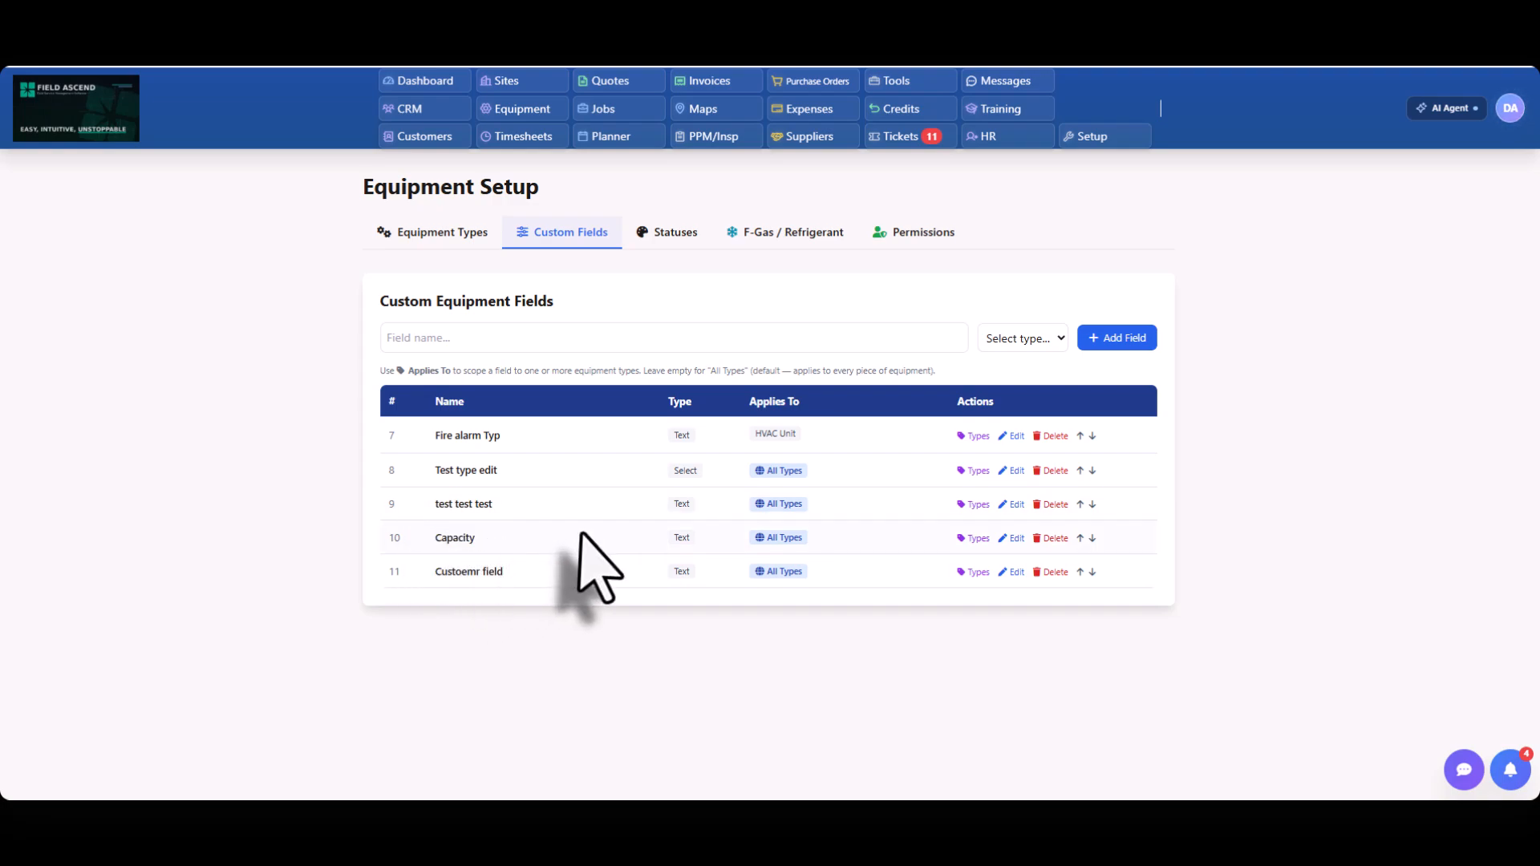
left_click(984, 543)
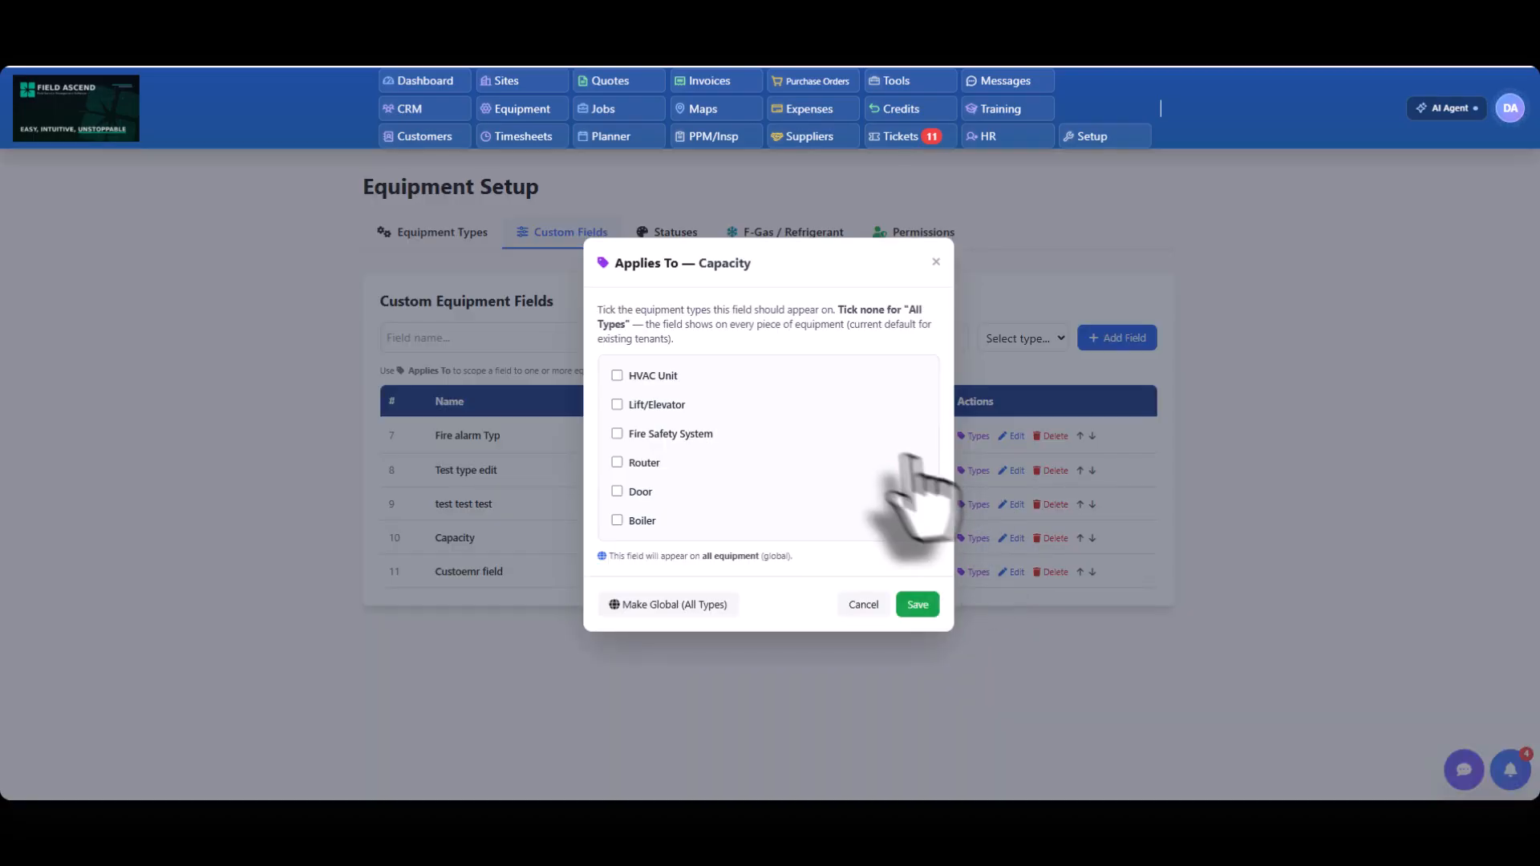
left_click(617, 405)
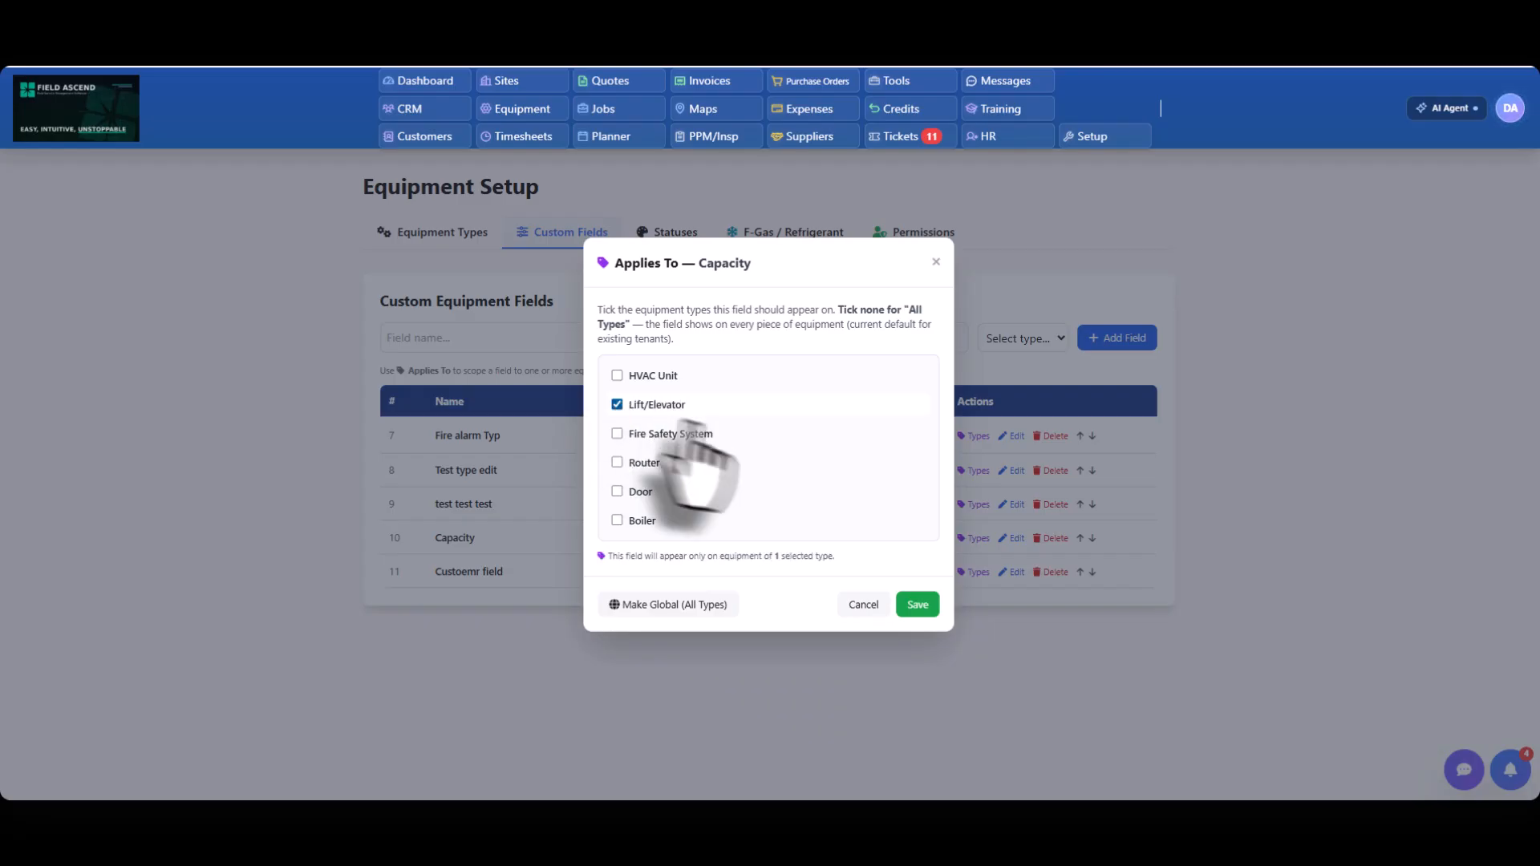
left_click(917, 606)
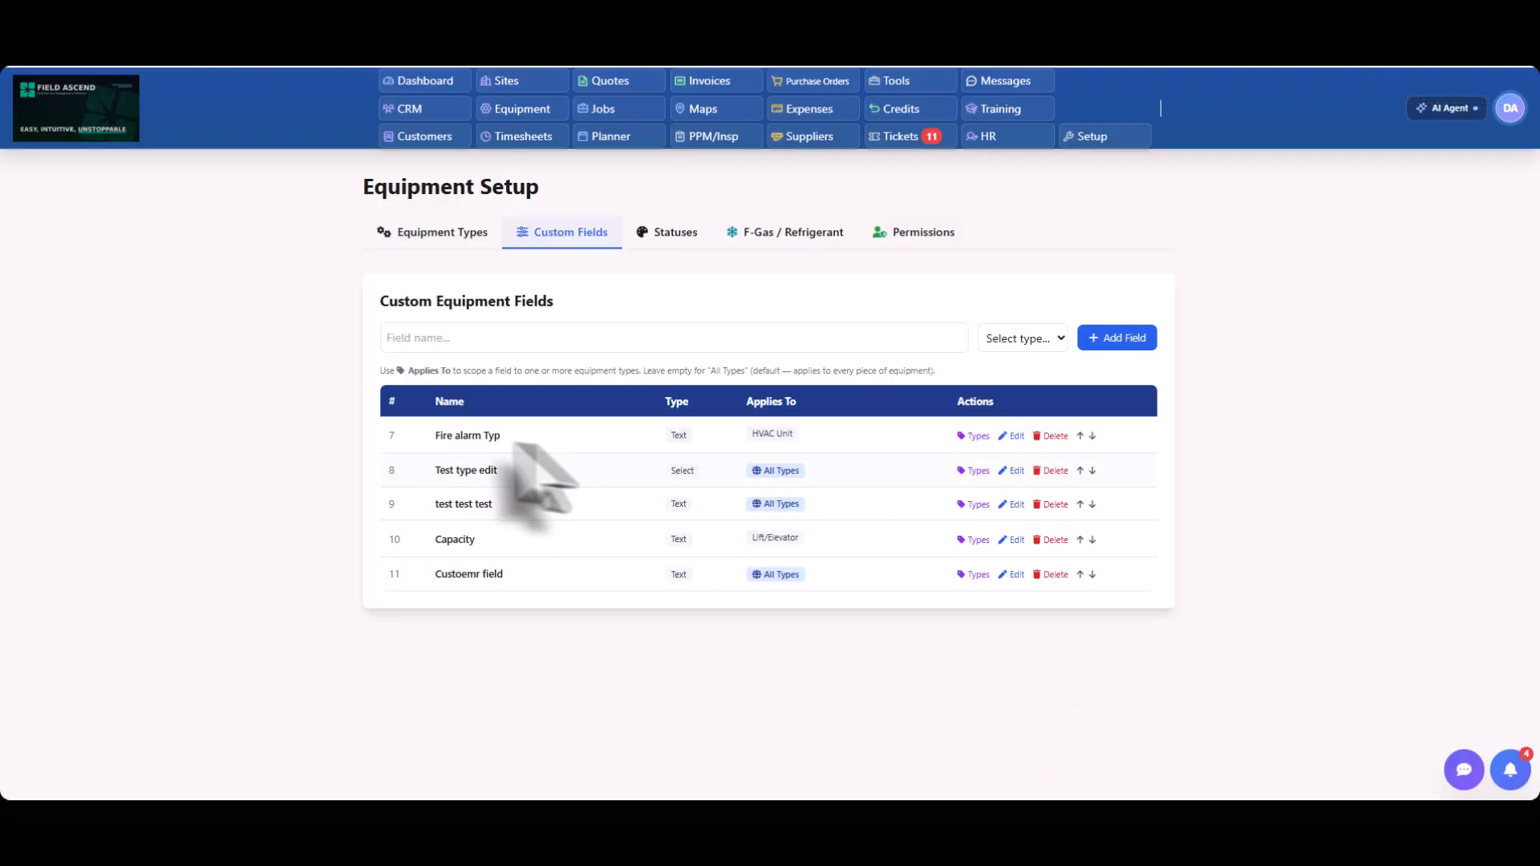
left_click_drag(487, 540, 424, 541)
left_click(321, 454)
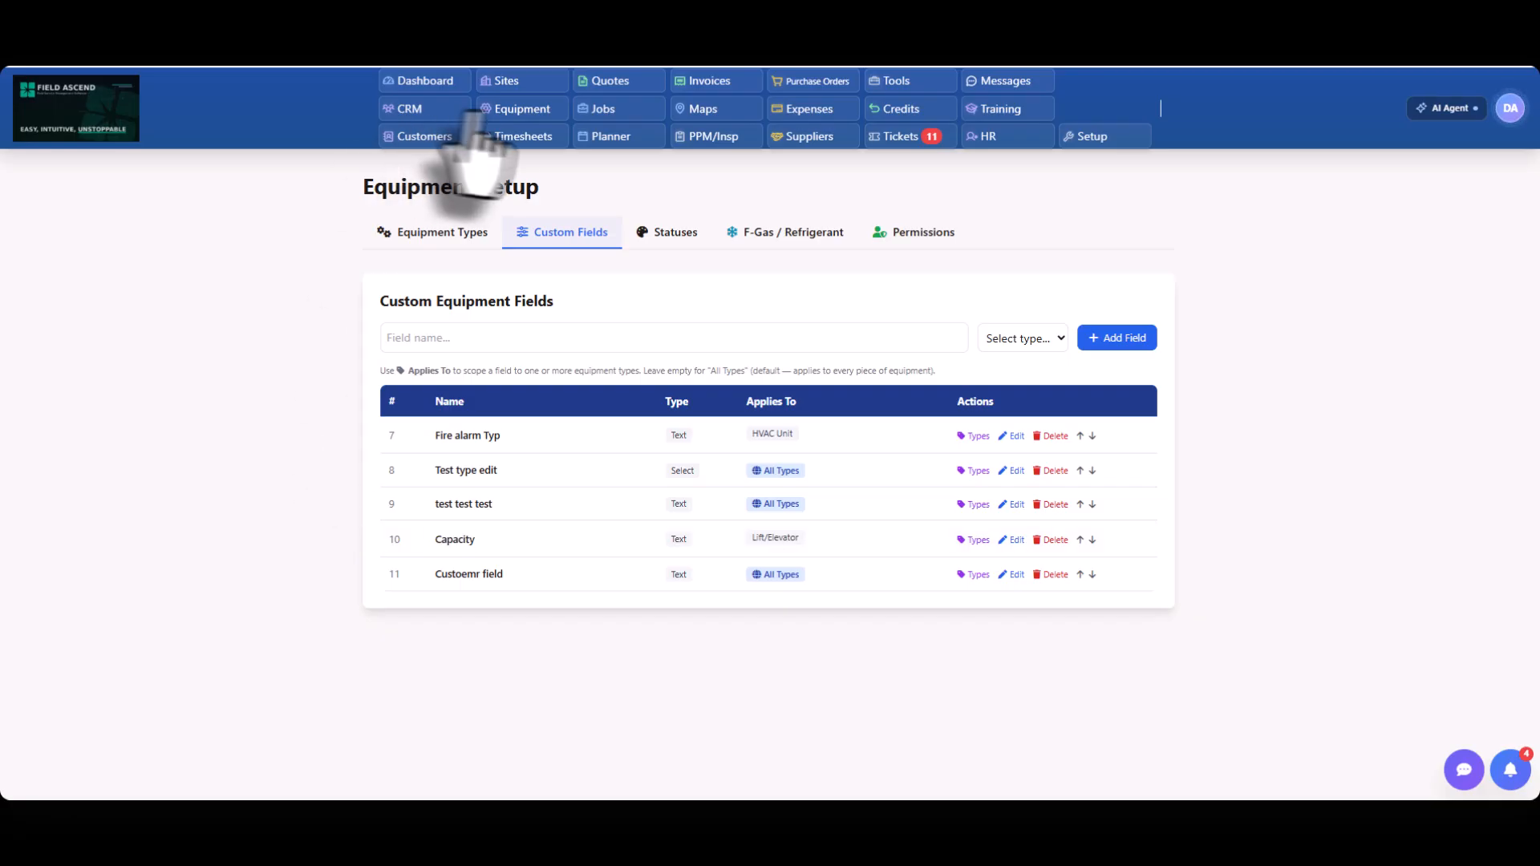
Open the Roller Shutter Door equipment record, set its type to Door and check which custom fields apply.
left_click(498, 111)
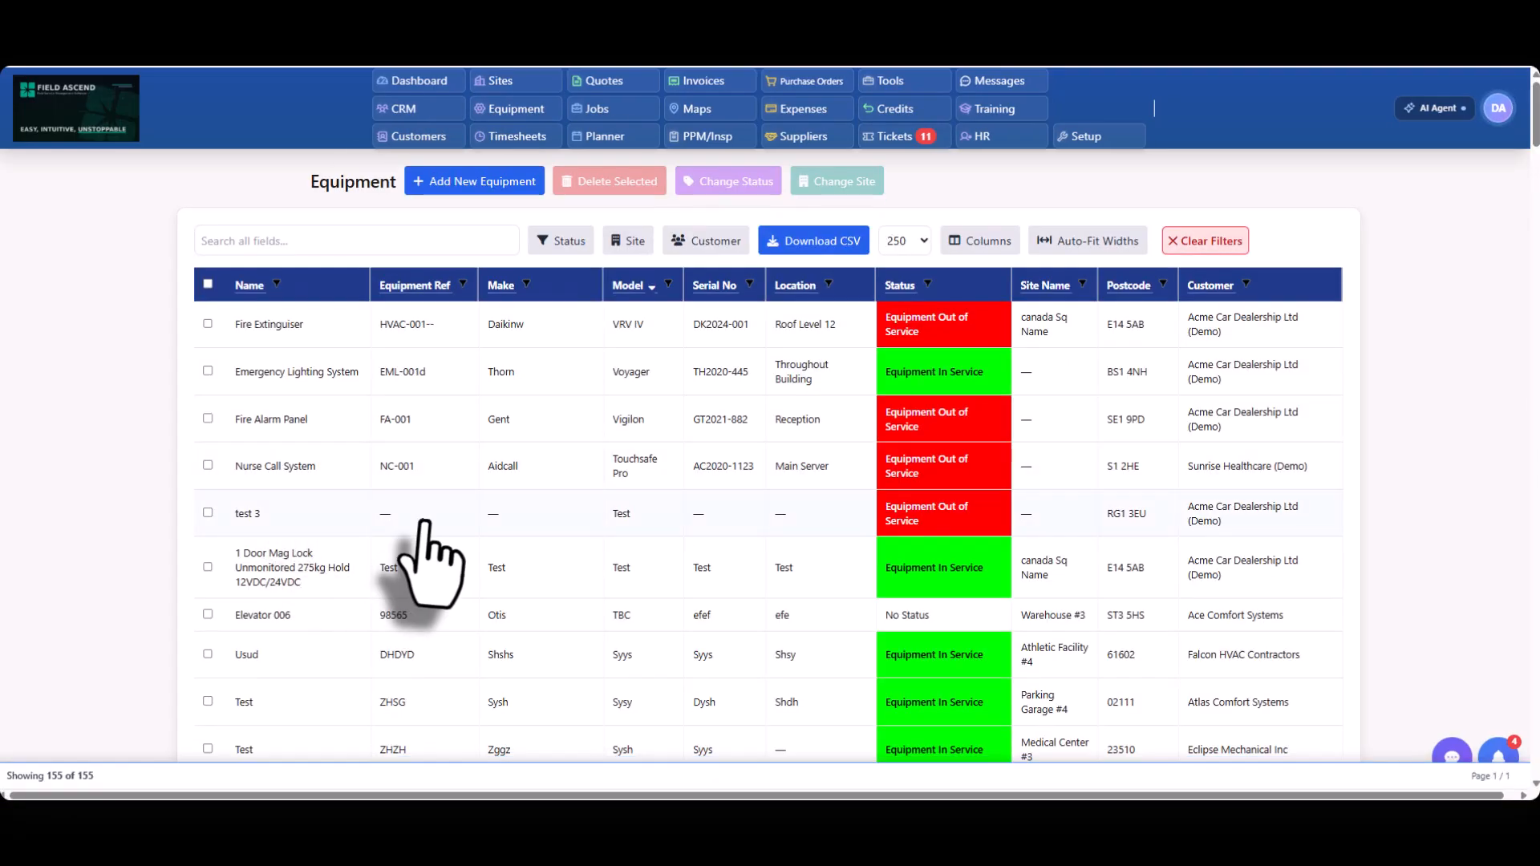
scroll(429, 529, "down", 6)
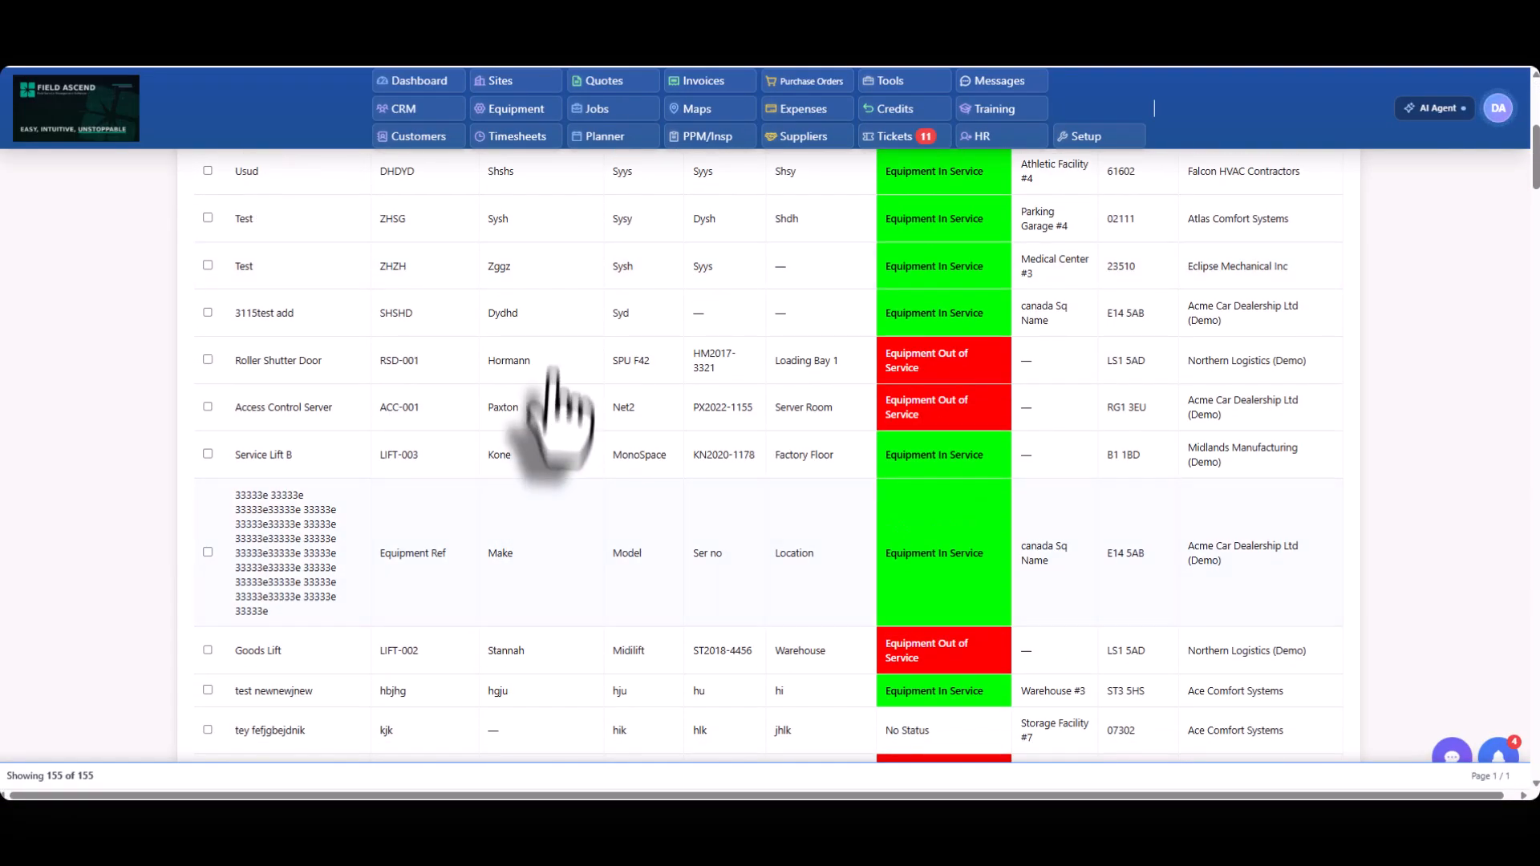
left_click(554, 371)
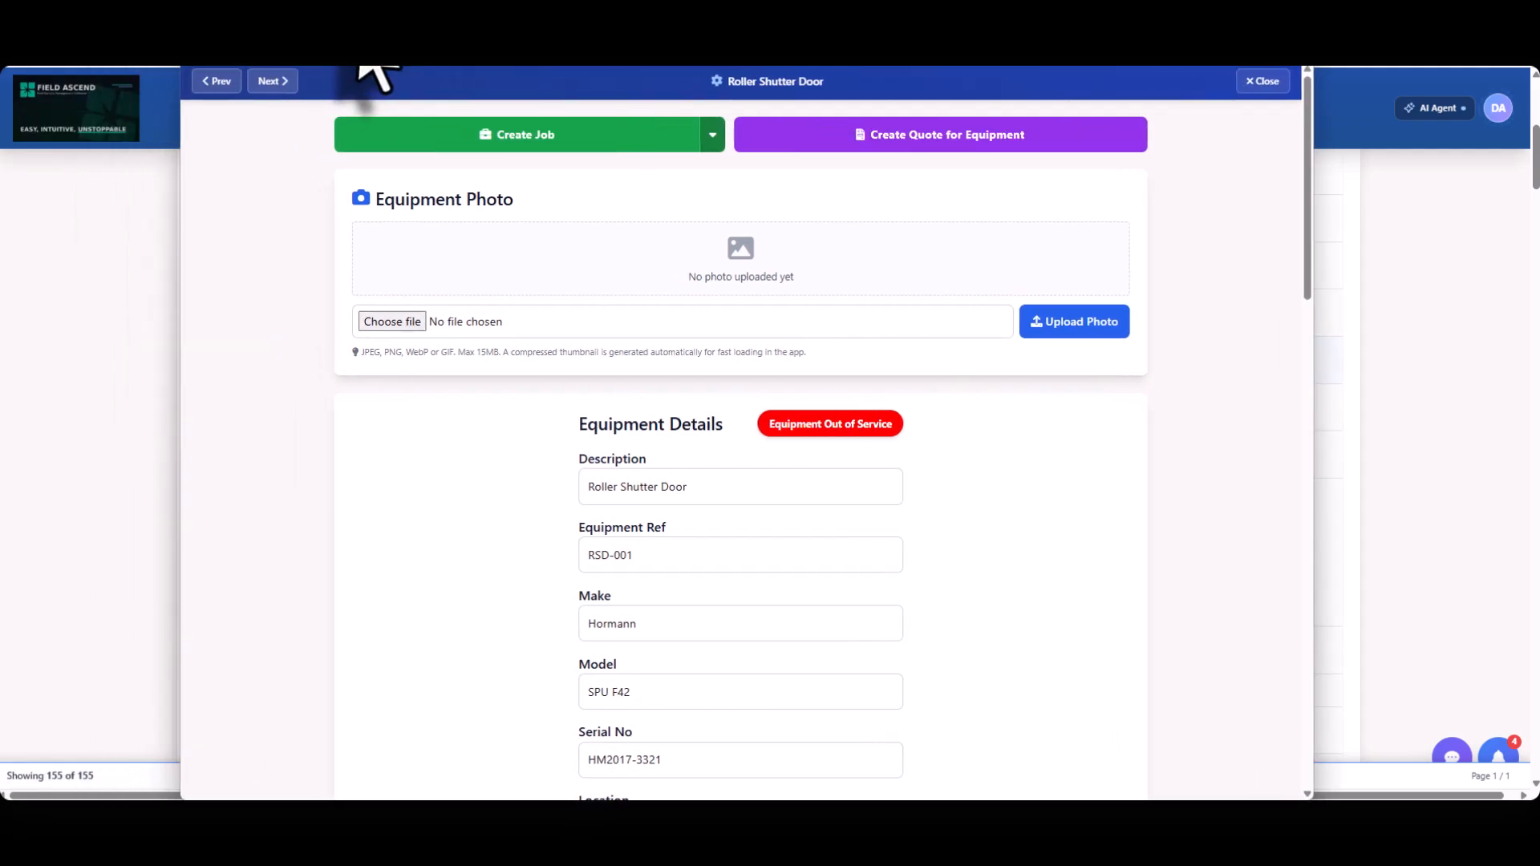
scroll(1019, 546, "down", 1)
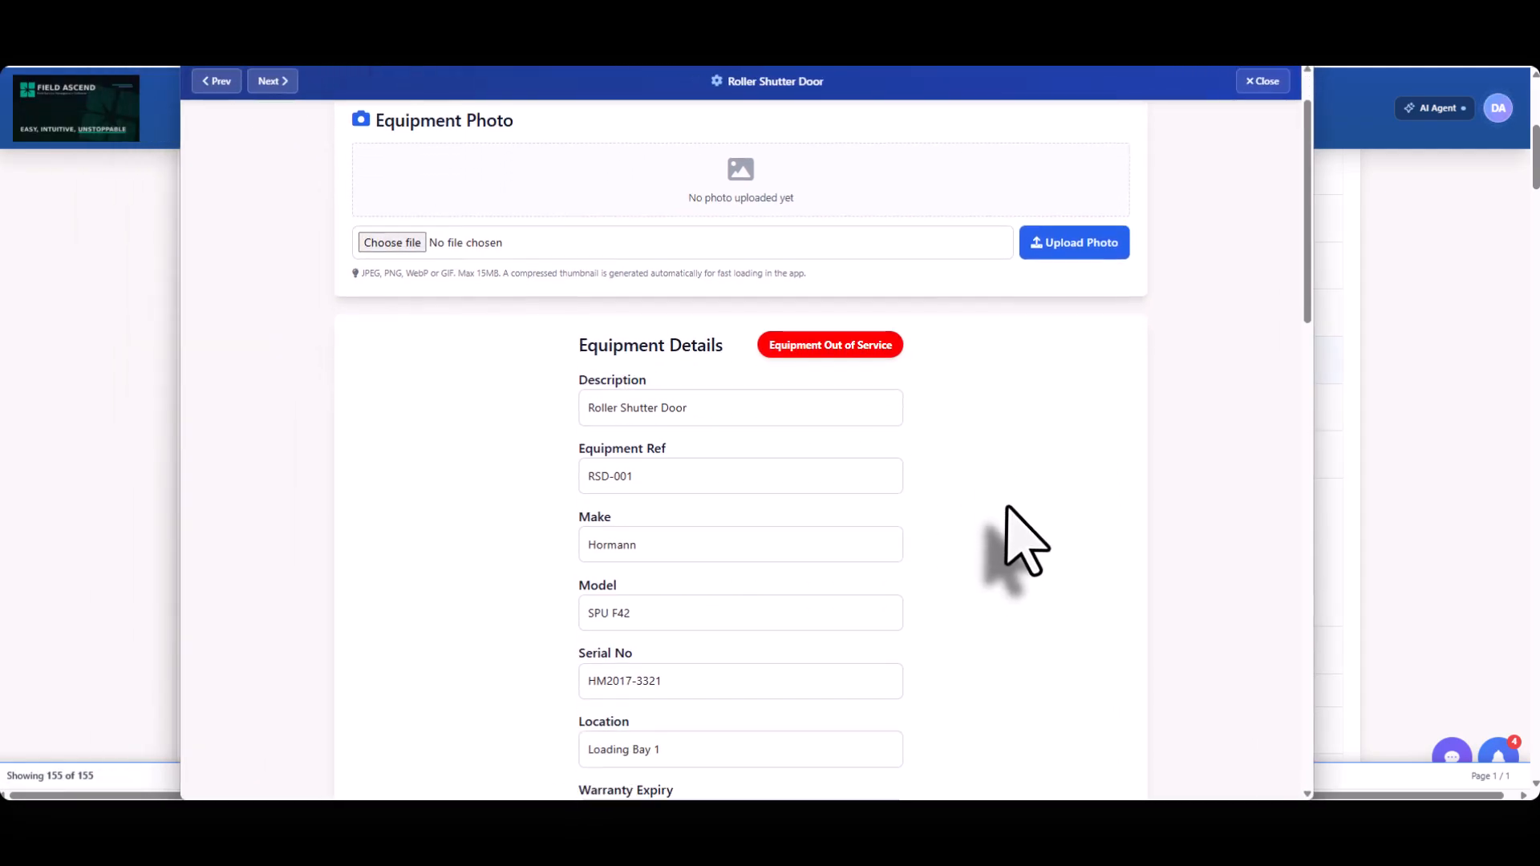
scroll(1019, 538, "down", 5)
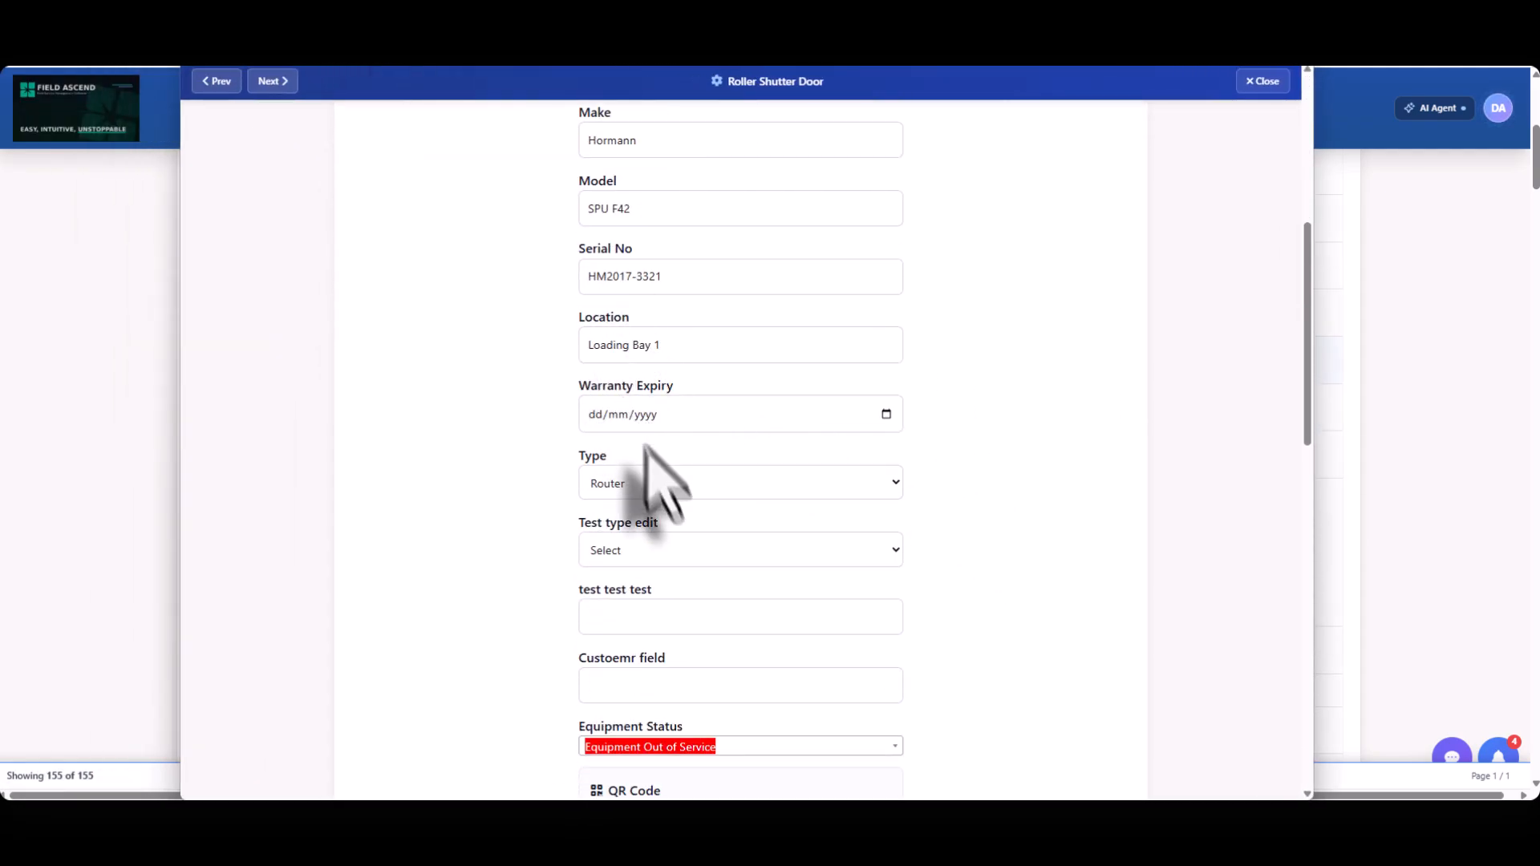
left_click(849, 485)
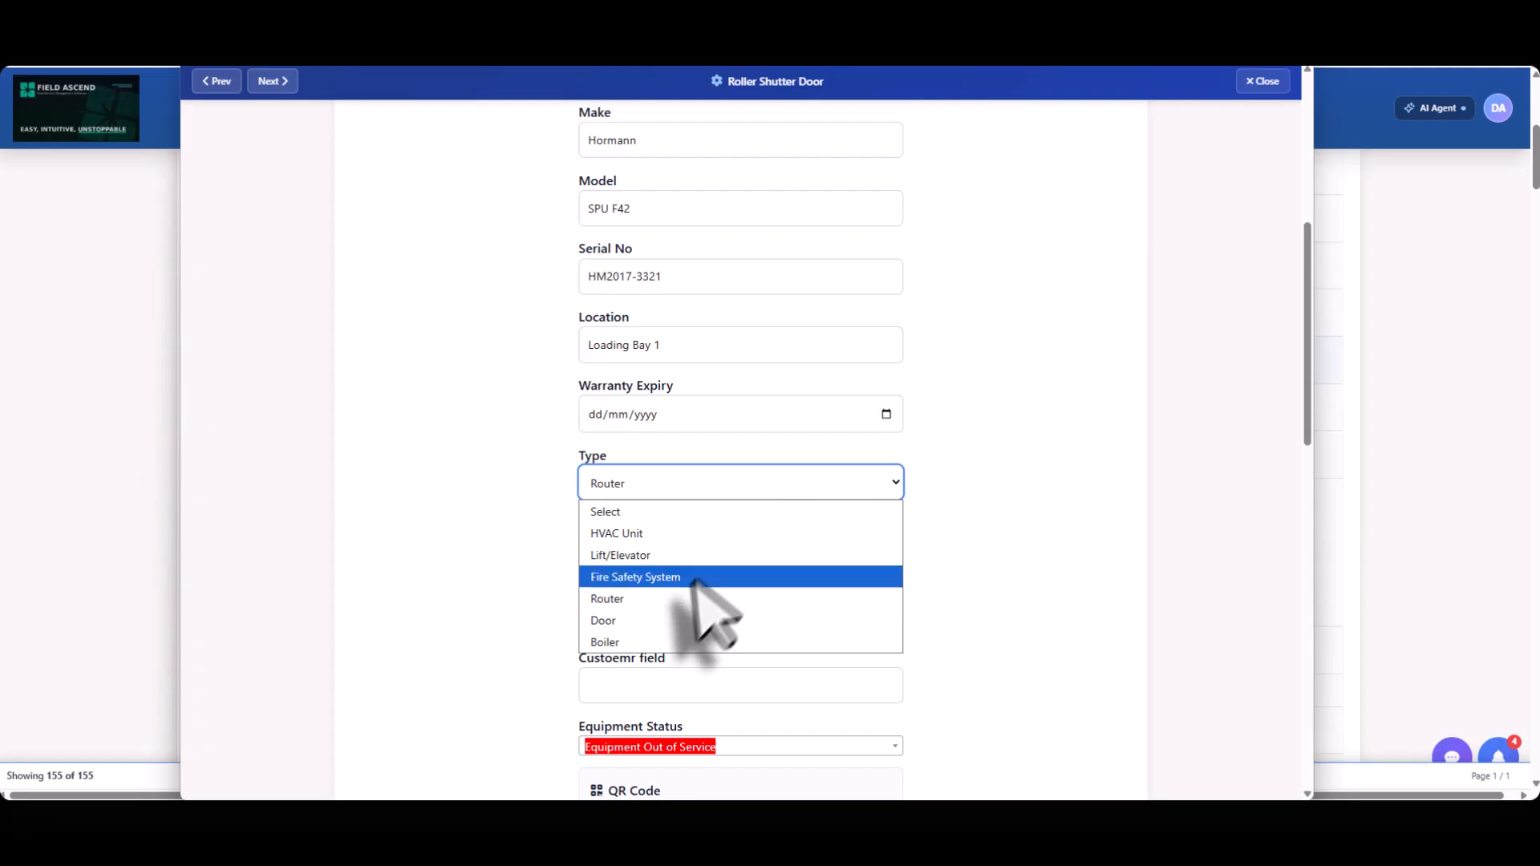
left_click(687, 621)
scroll(1043, 506, "down", 4)
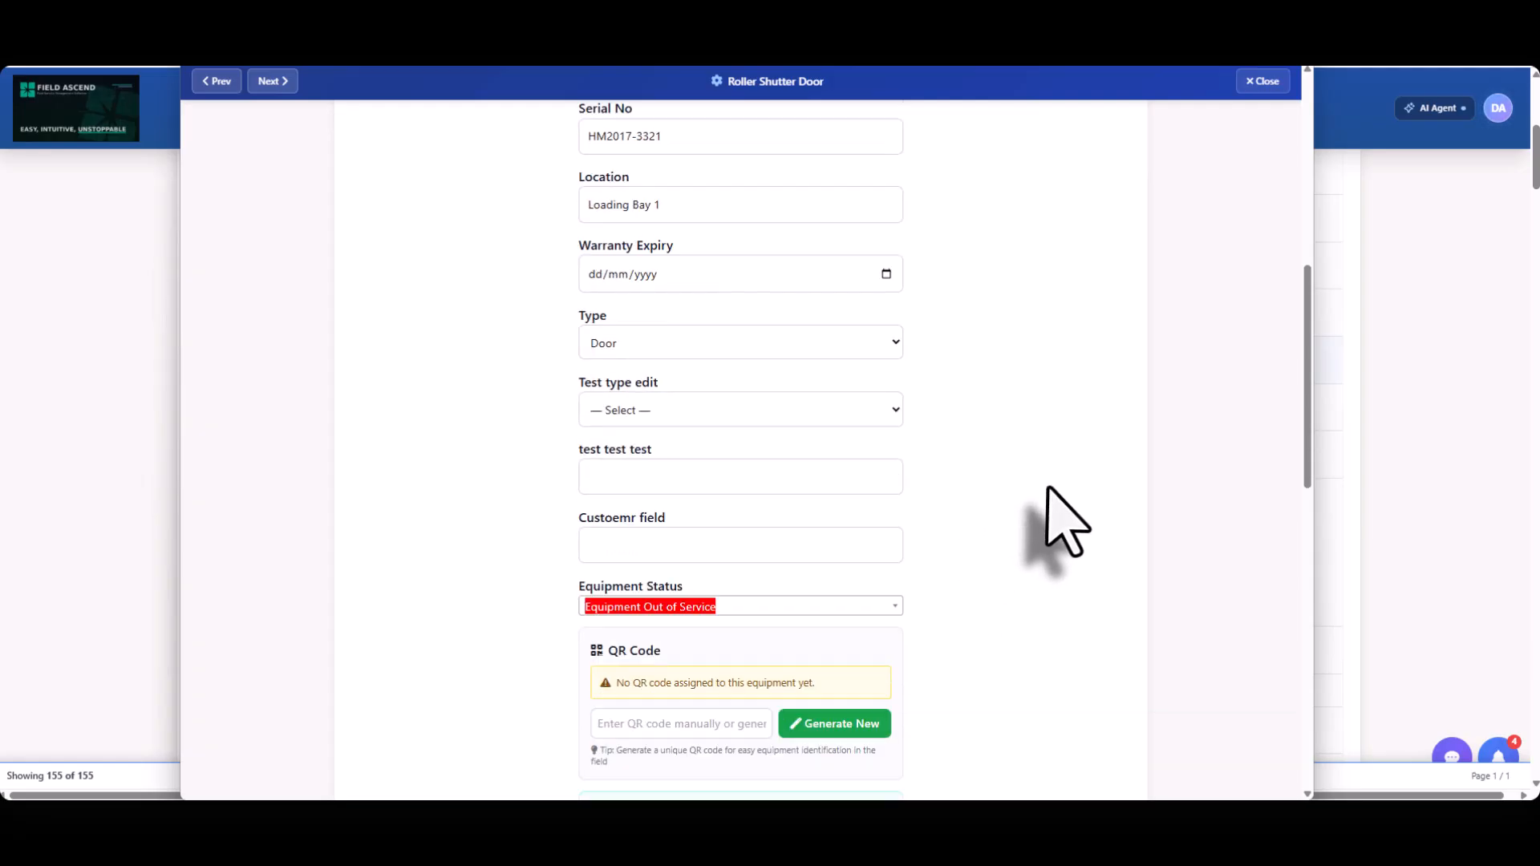
left_click_drag(678, 337, 568, 344)
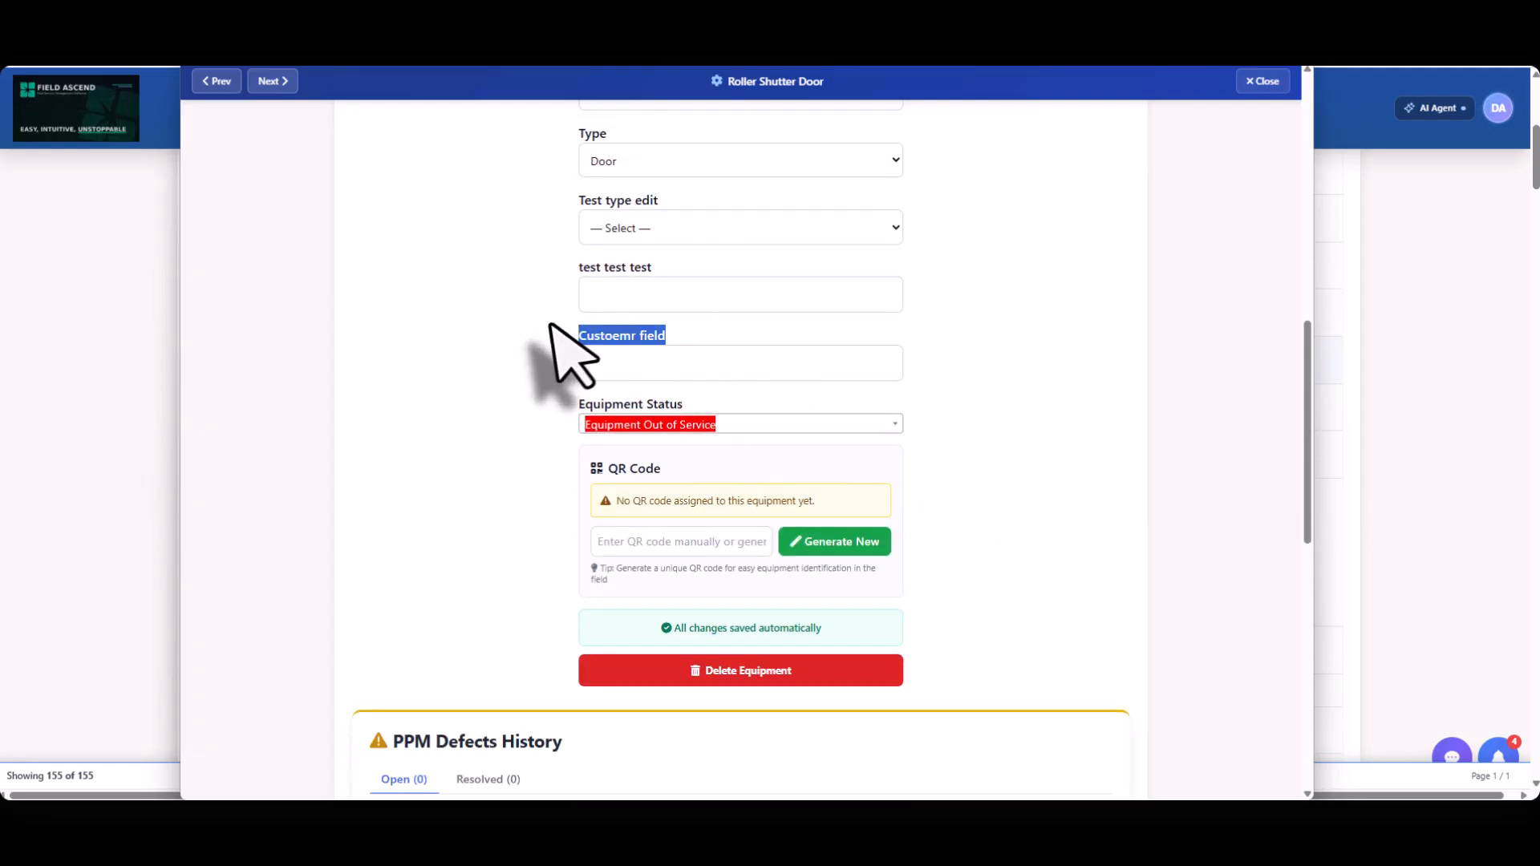
Examine the "test test test" and "Test type edit" custom fields on the Door-type Roller Shutter Door record.
left_click_drag(657, 268, 520, 266)
left_click_drag(660, 199, 516, 215)
left_click(488, 311)
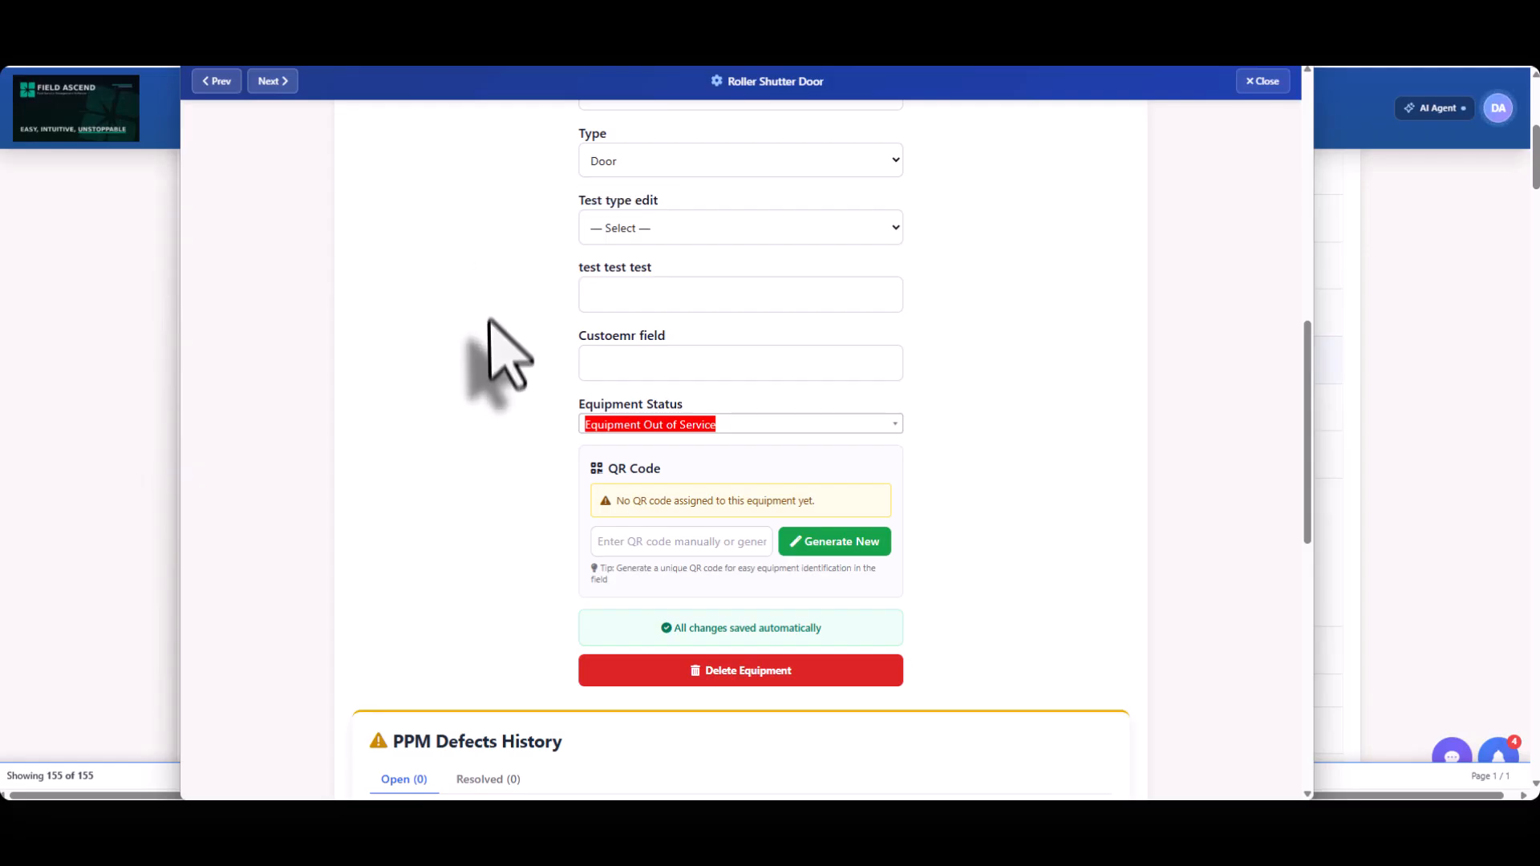
Set the Roller Shutter Door's type to Lift/Elevator and check for the Capacity custom field.
scroll(499, 331, "up", 5)
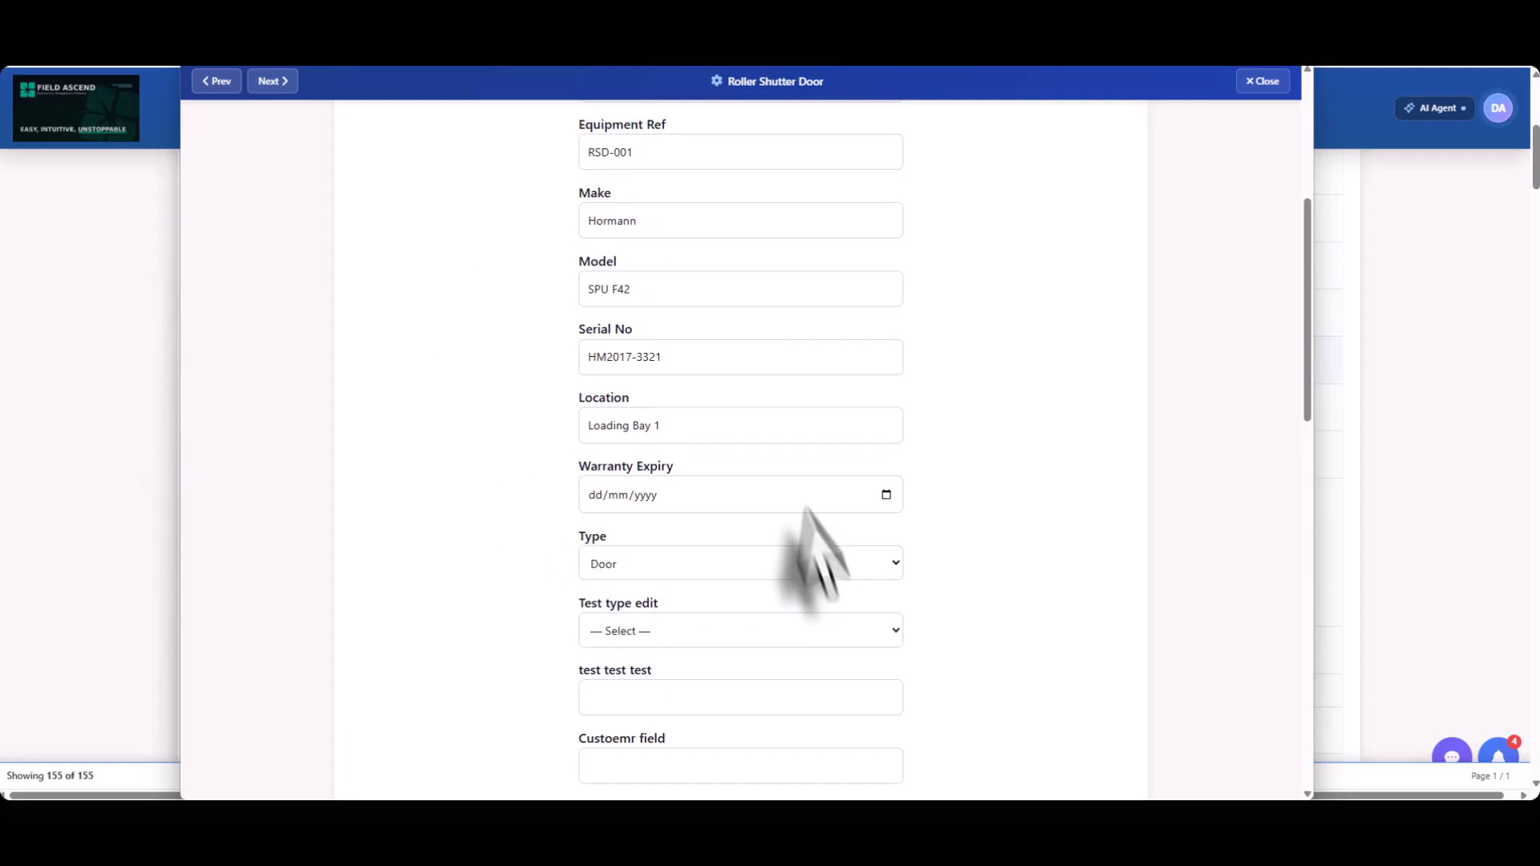
left_click(892, 564)
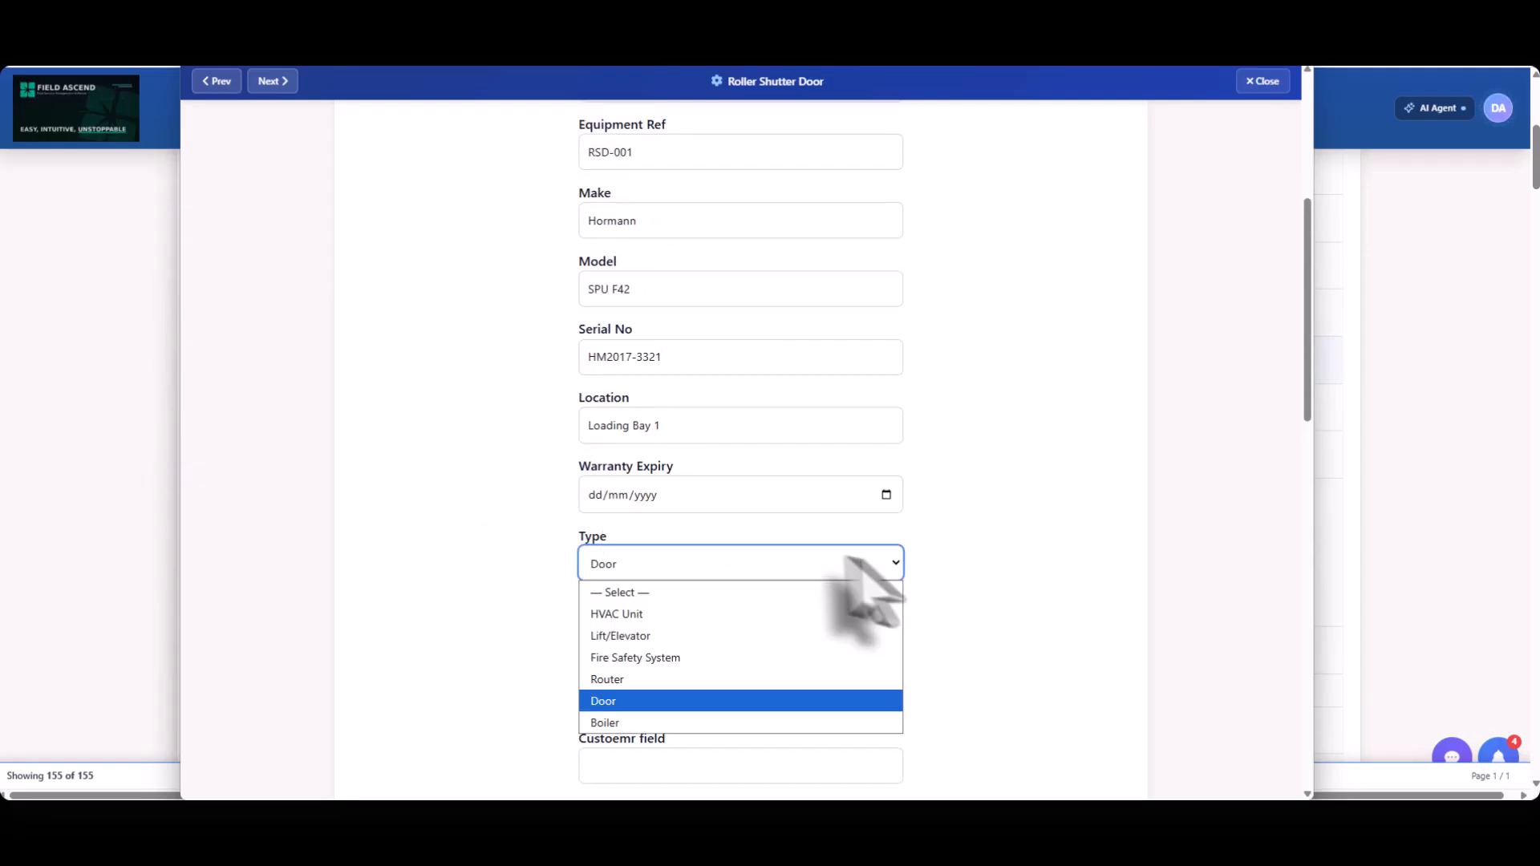
left_click(686, 634)
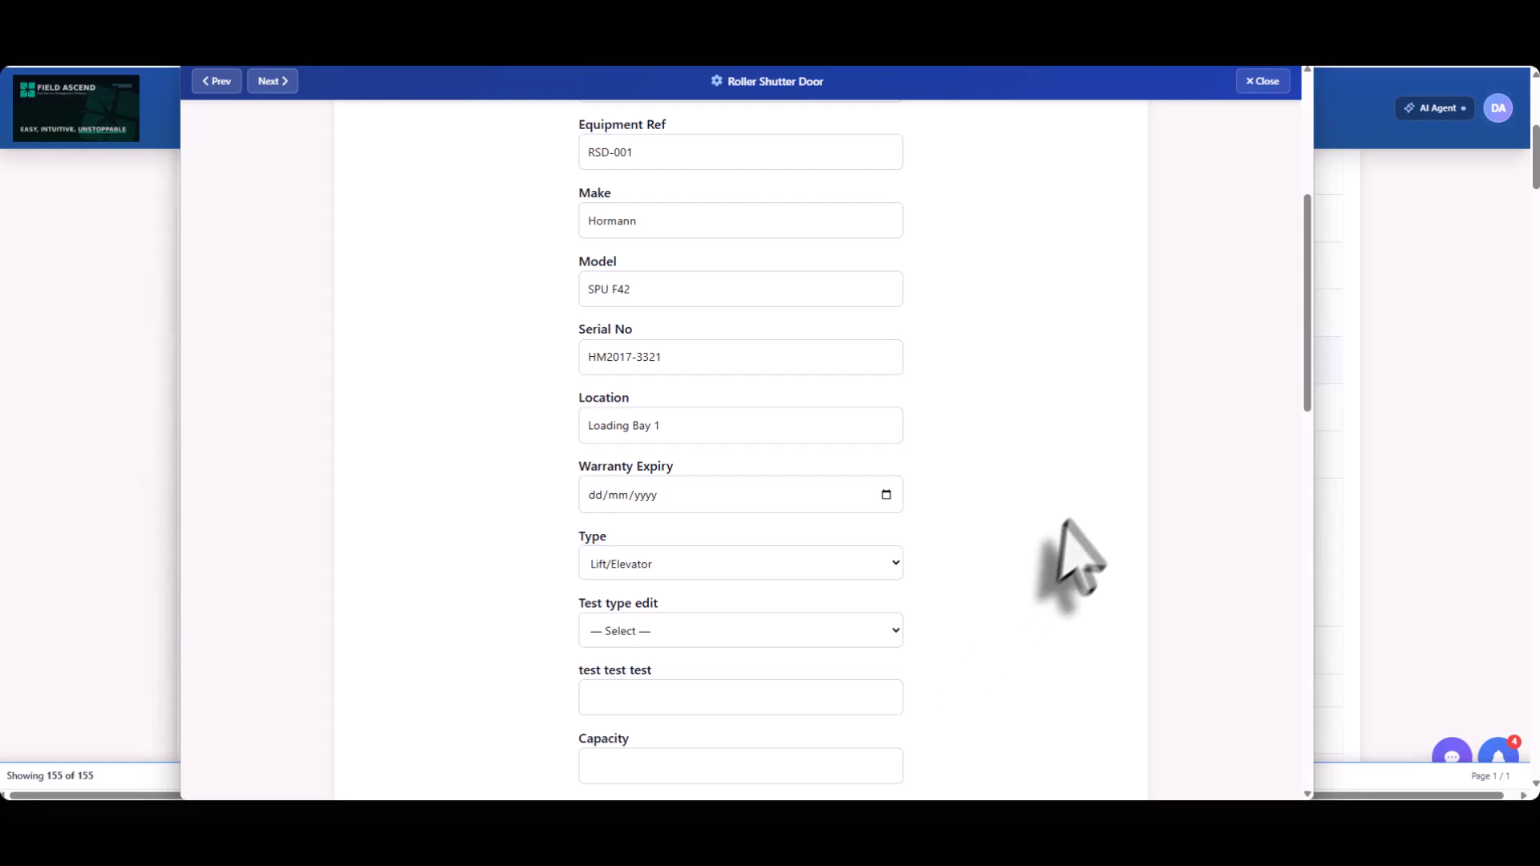
scroll(1075, 542, "down", 2)
left_click_drag(554, 575, 657, 569)
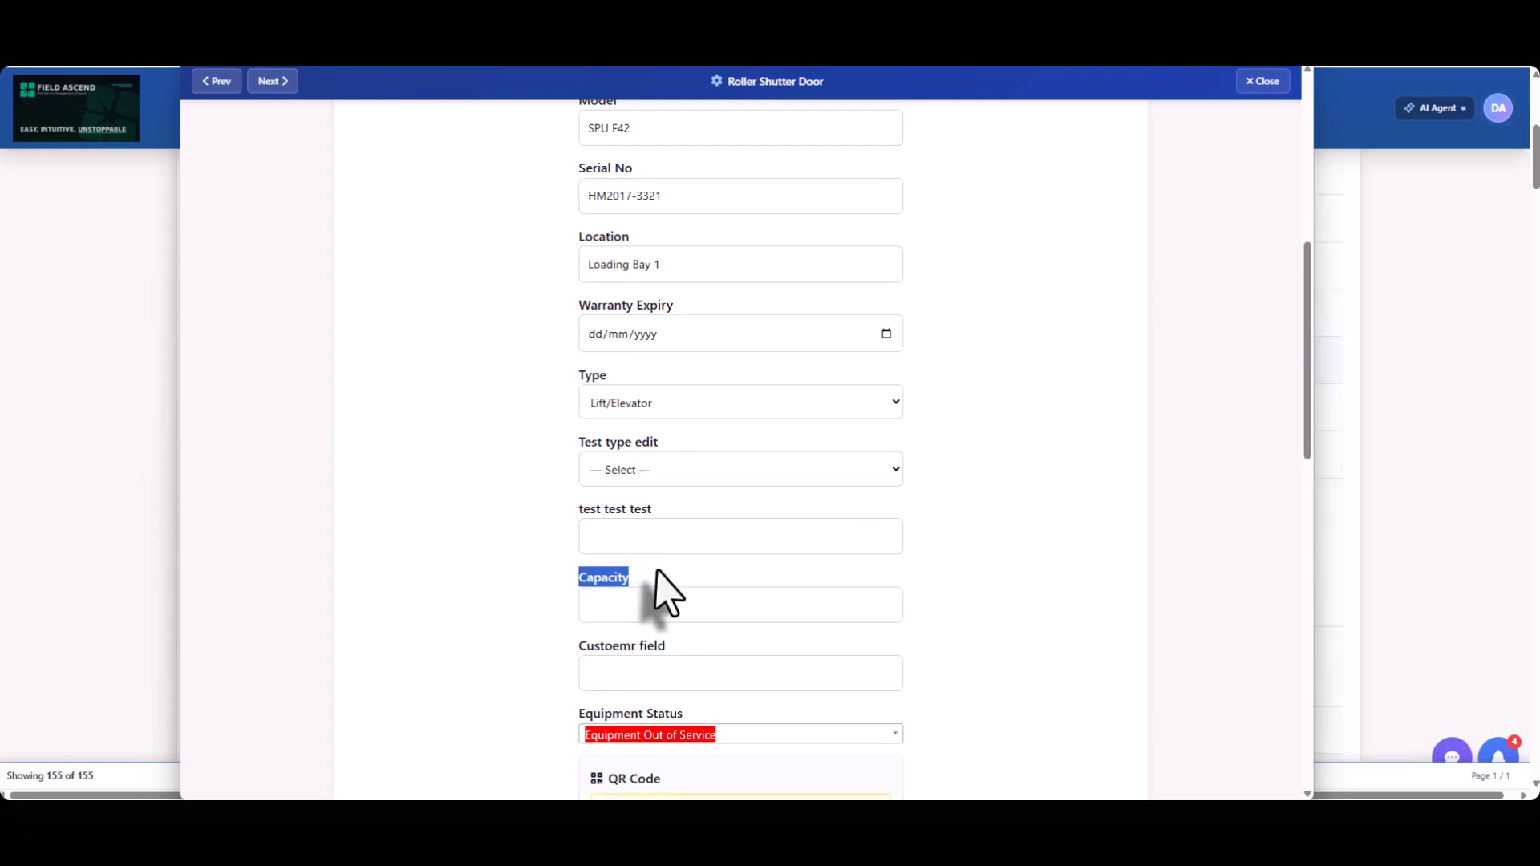
left_click(654, 595)
Review the remaining details of the Roller Shutter Door record and close it.
scroll(1045, 550, "down", 2)
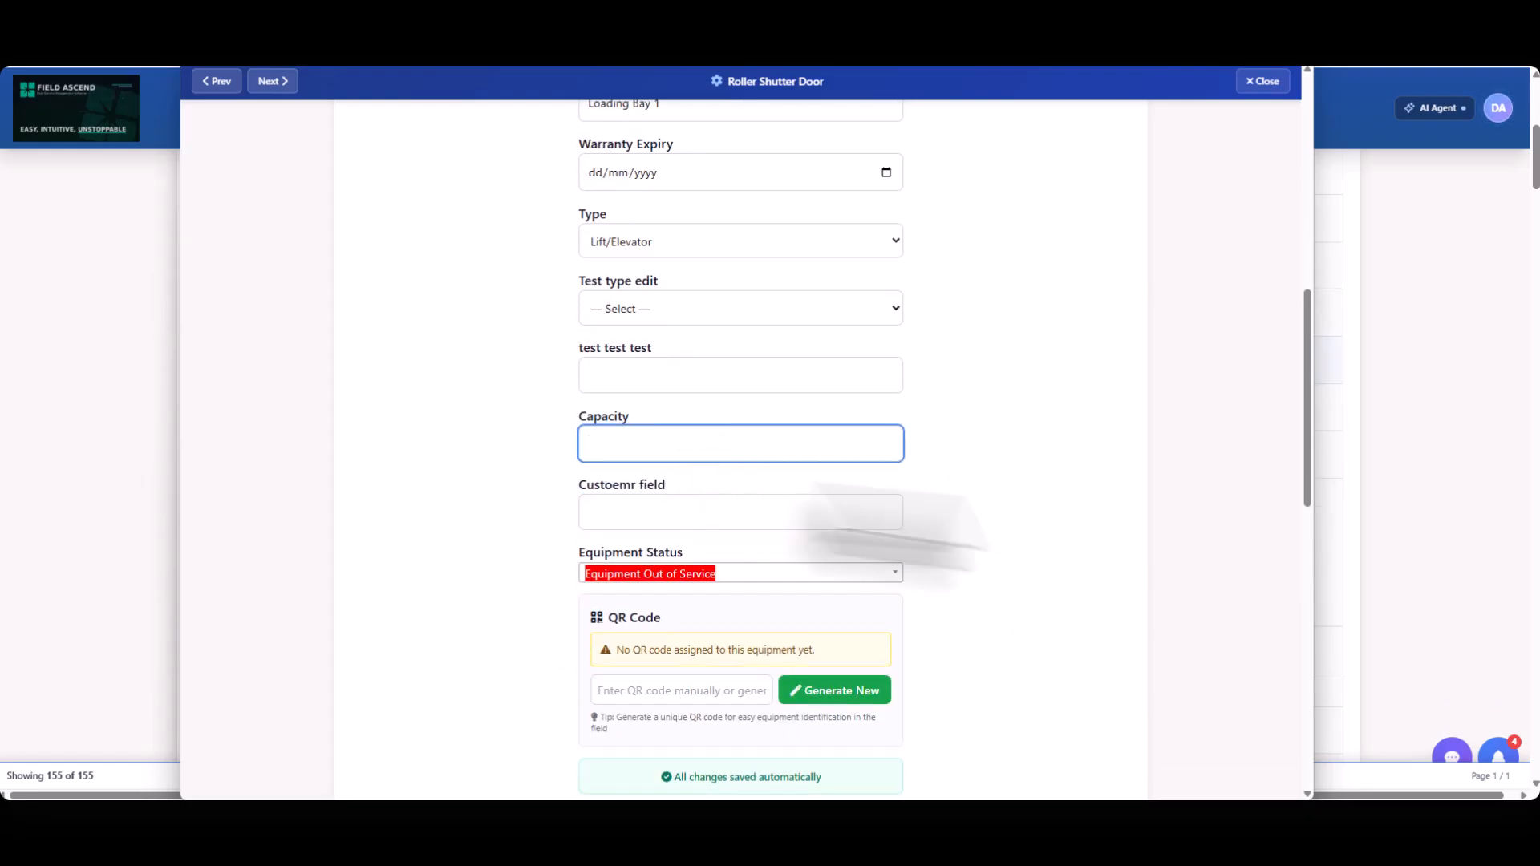
scroll(1023, 531, "up", 5)
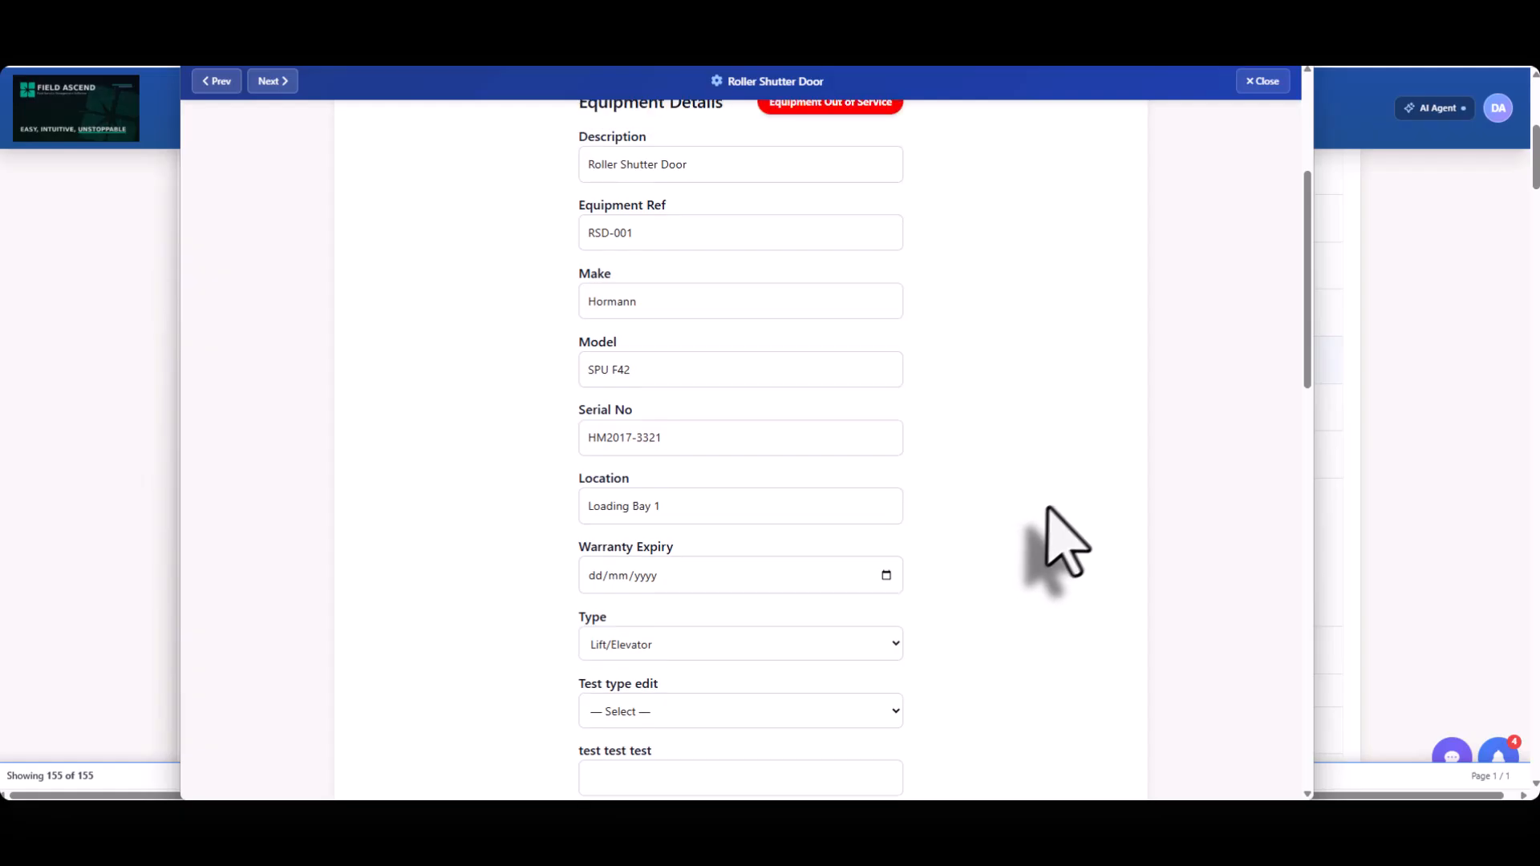
scroll(1089, 477, "up", 3)
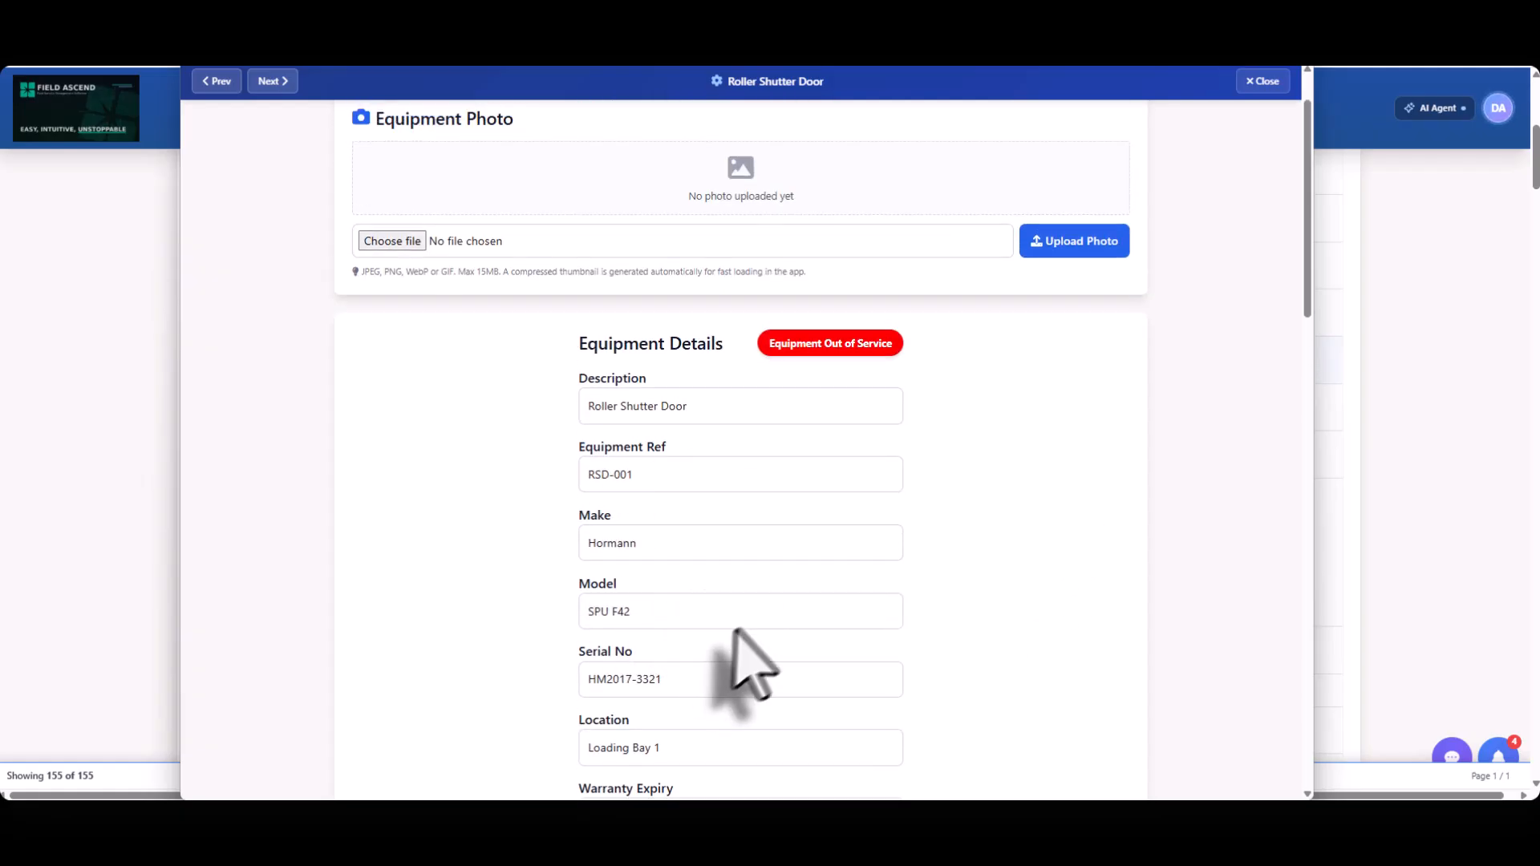
scroll(786, 574, "down", 7)
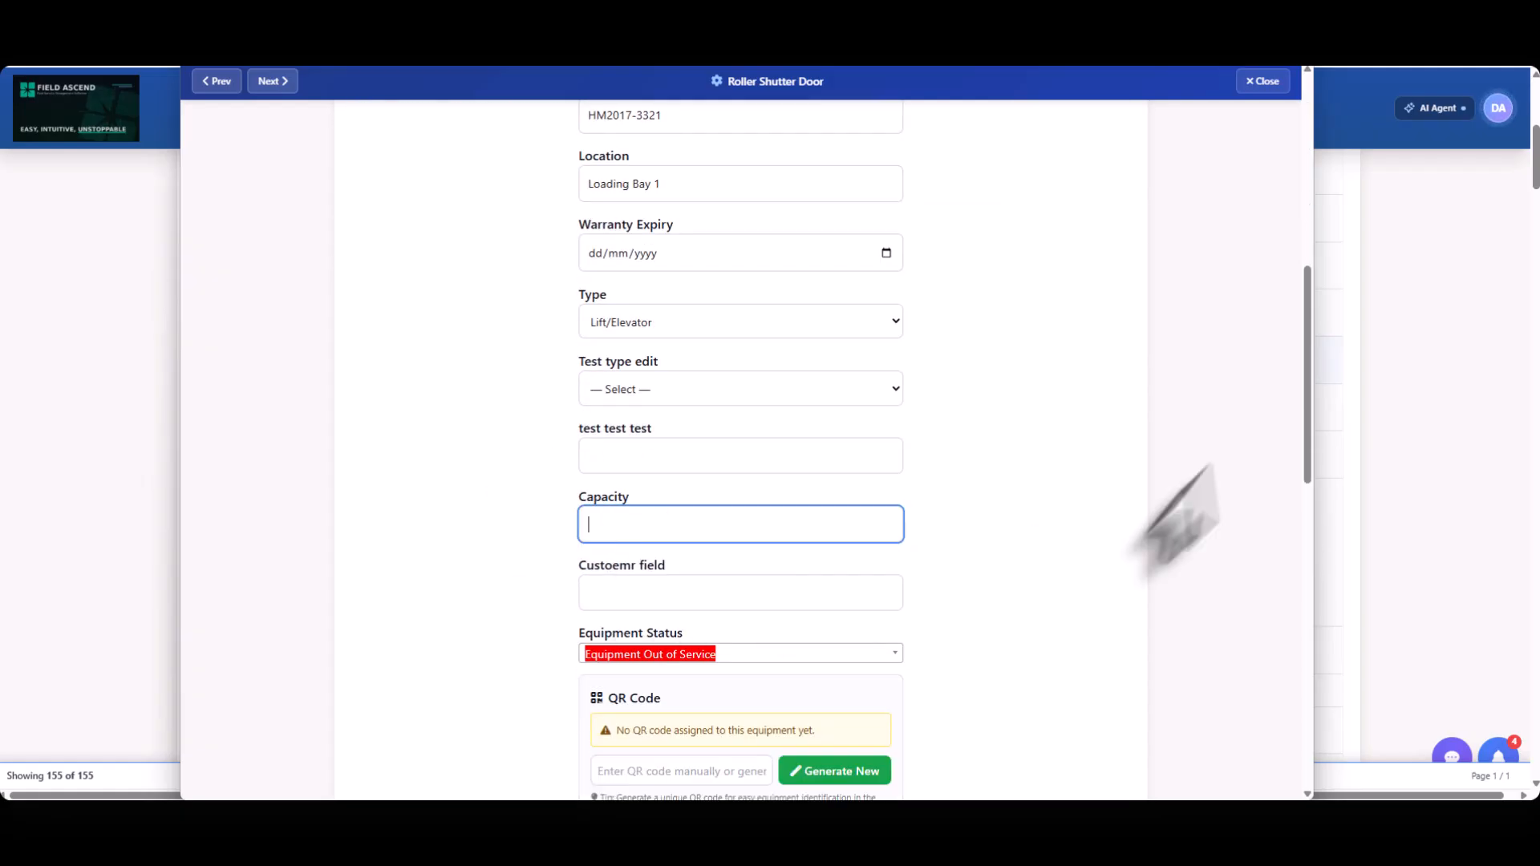
left_click(1392, 425)
Open Equipment Setup and examine the configured equipment statuses, Equipment In Service and Equipment Out of Service.
left_click(1075, 138)
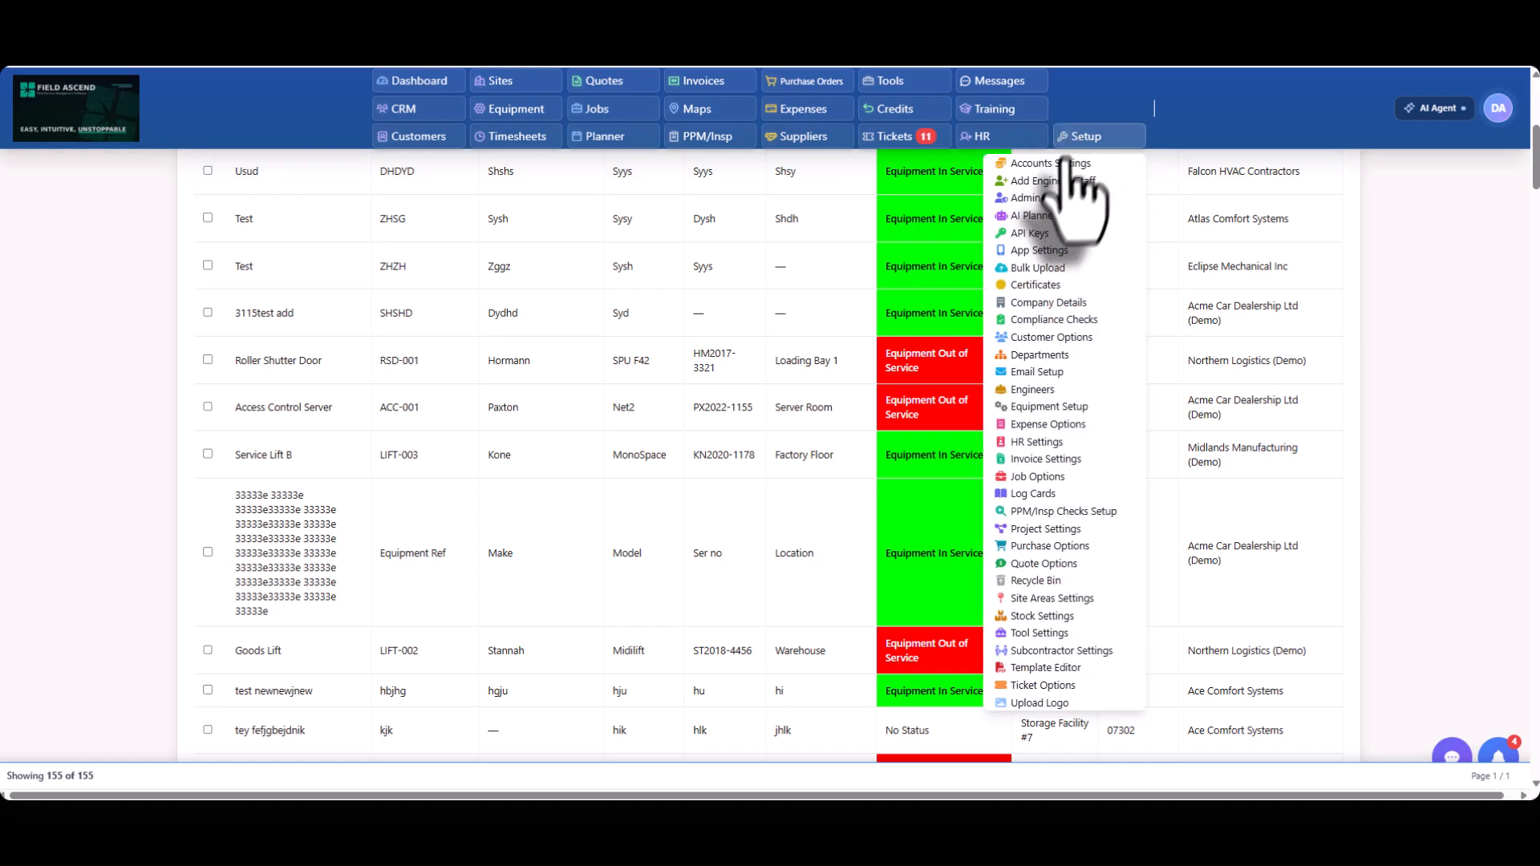
left_click(1053, 408)
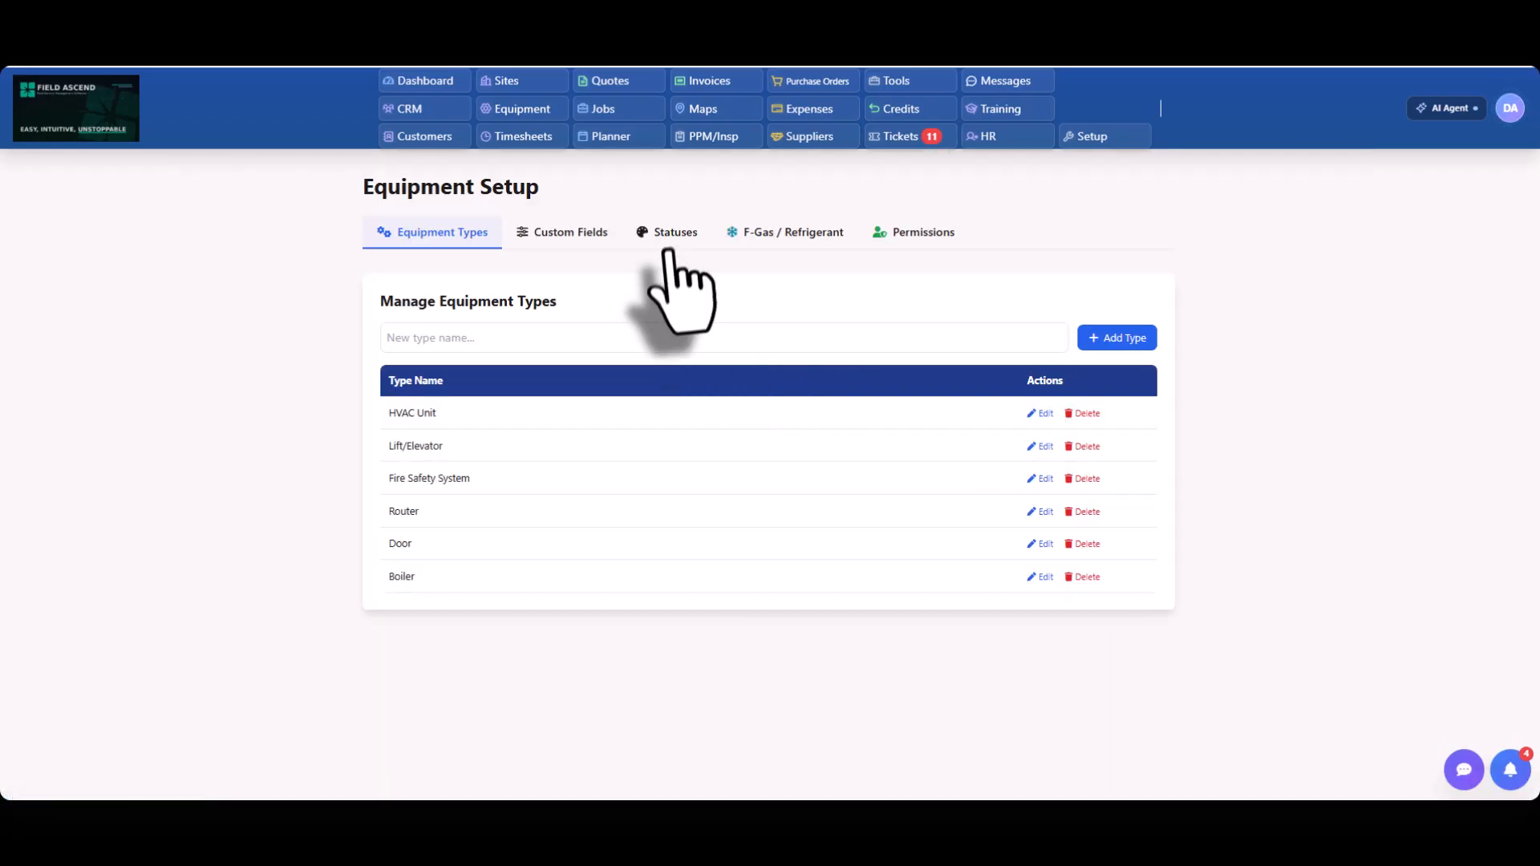
left_click(669, 241)
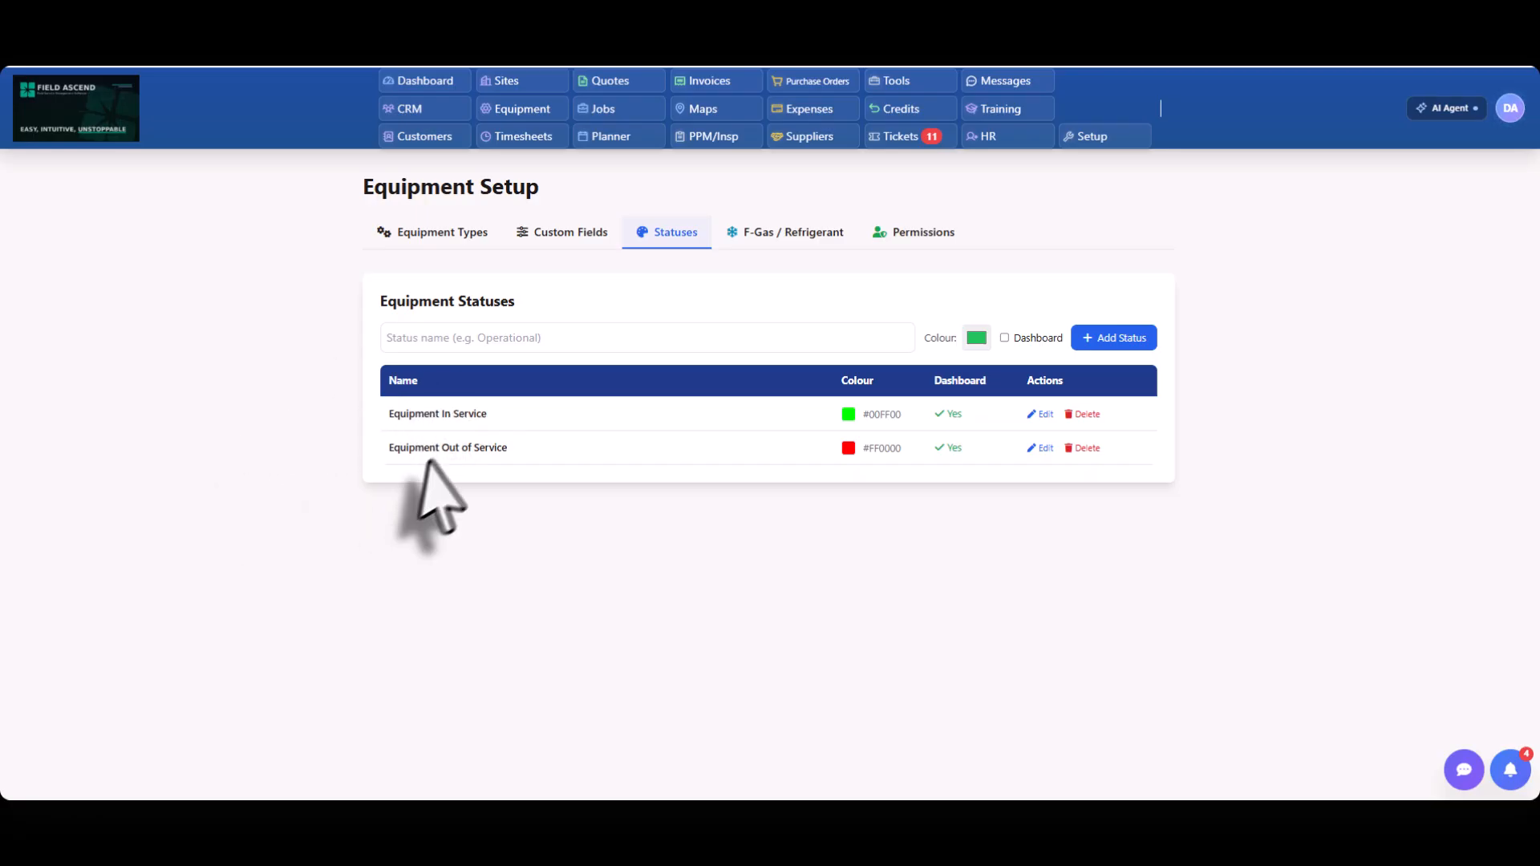
left_click_drag(504, 417, 361, 416)
left_click_drag(511, 447, 324, 426)
left_click(457, 423)
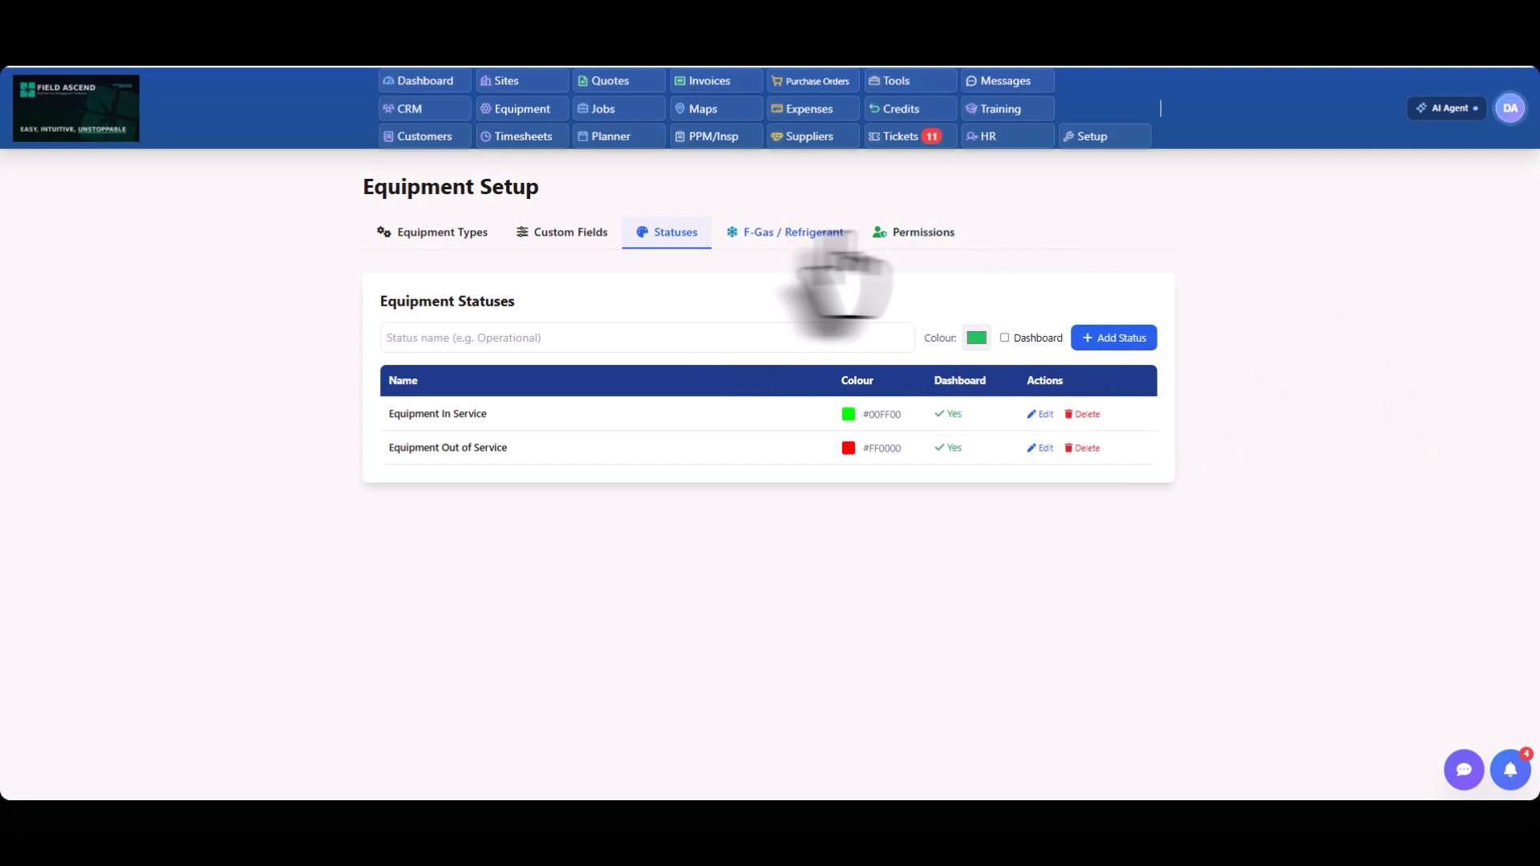
Examine the admin and engineer equipment permissions, and return to the equipment types list.
left_click(924, 235)
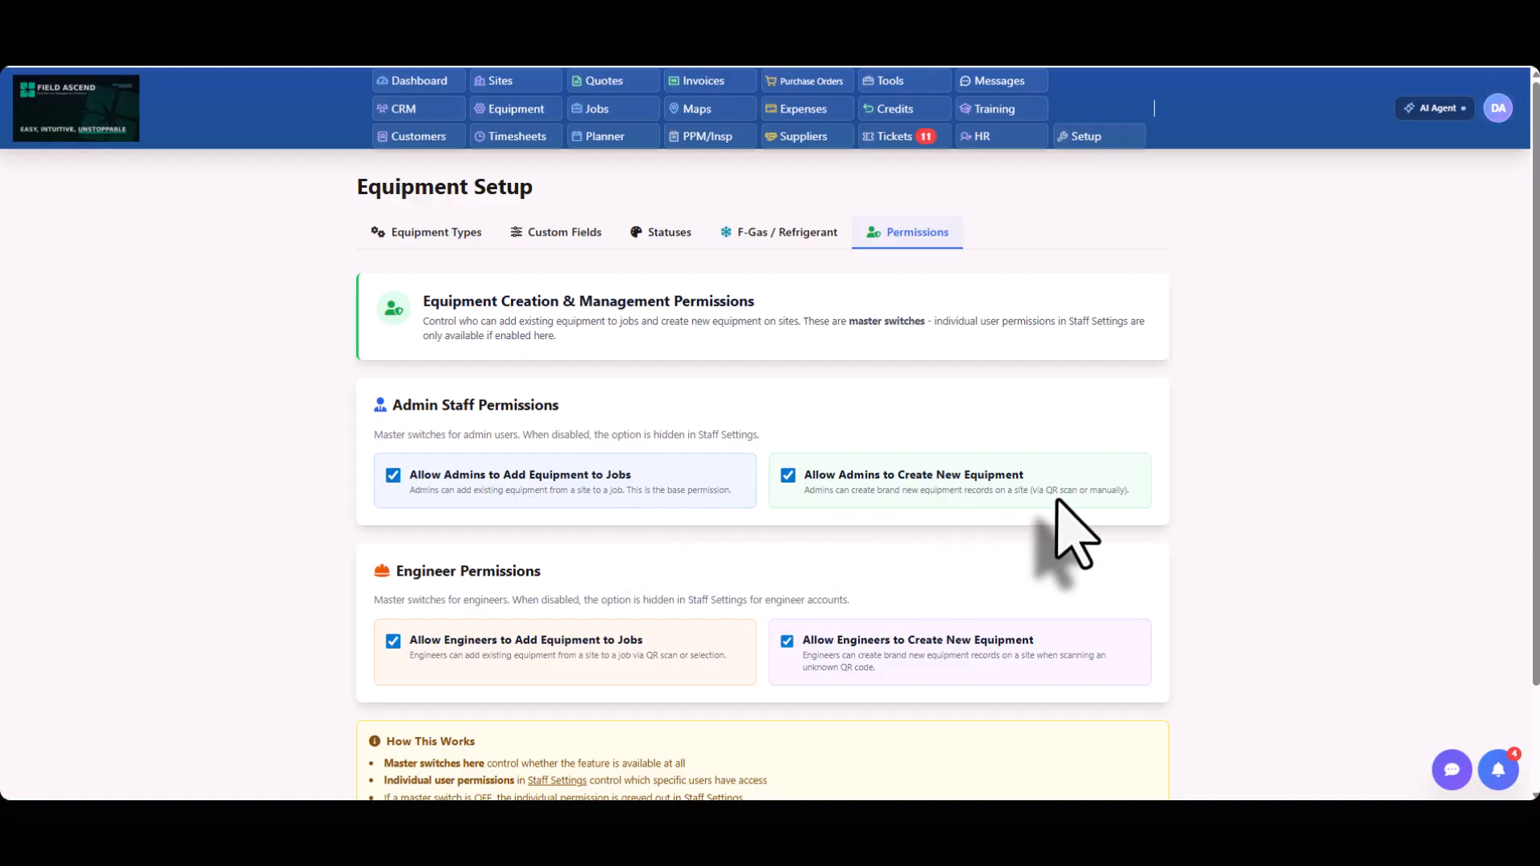
scroll(1075, 533, "down", 2)
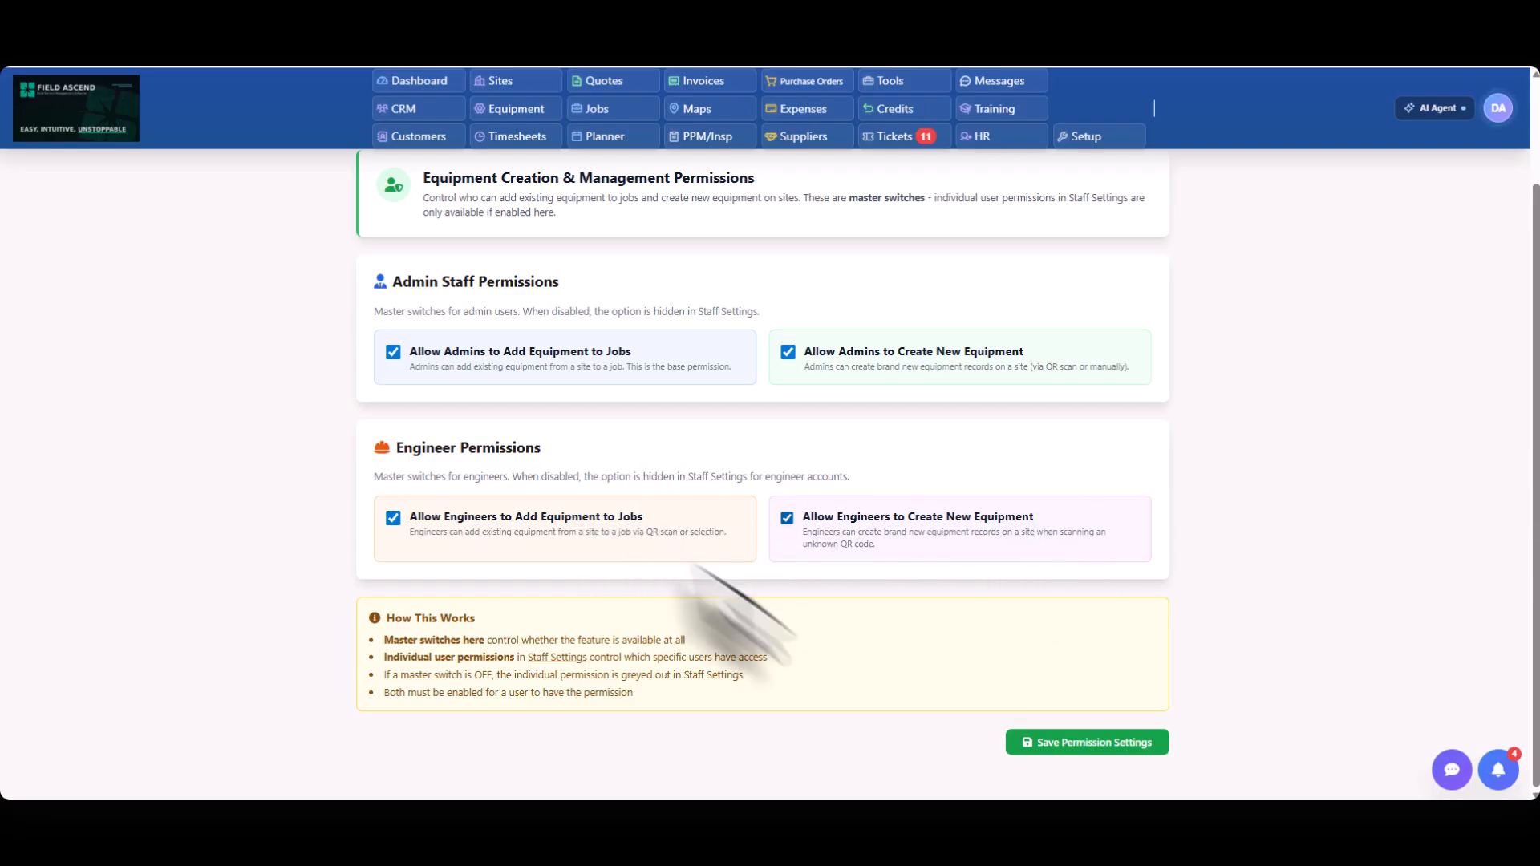
scroll(1035, 594, "up", 2)
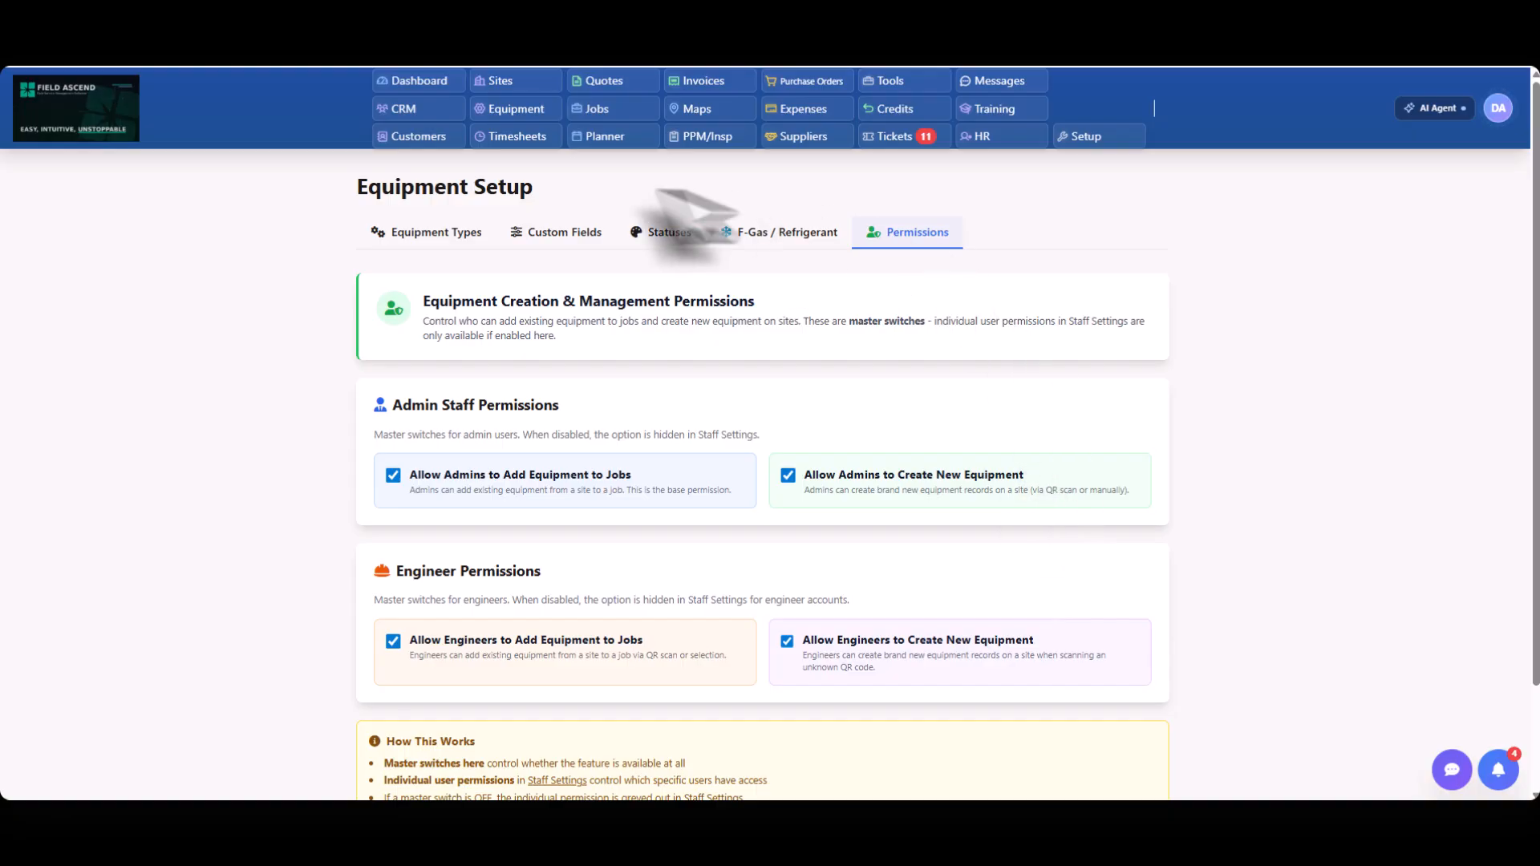
left_click(434, 232)
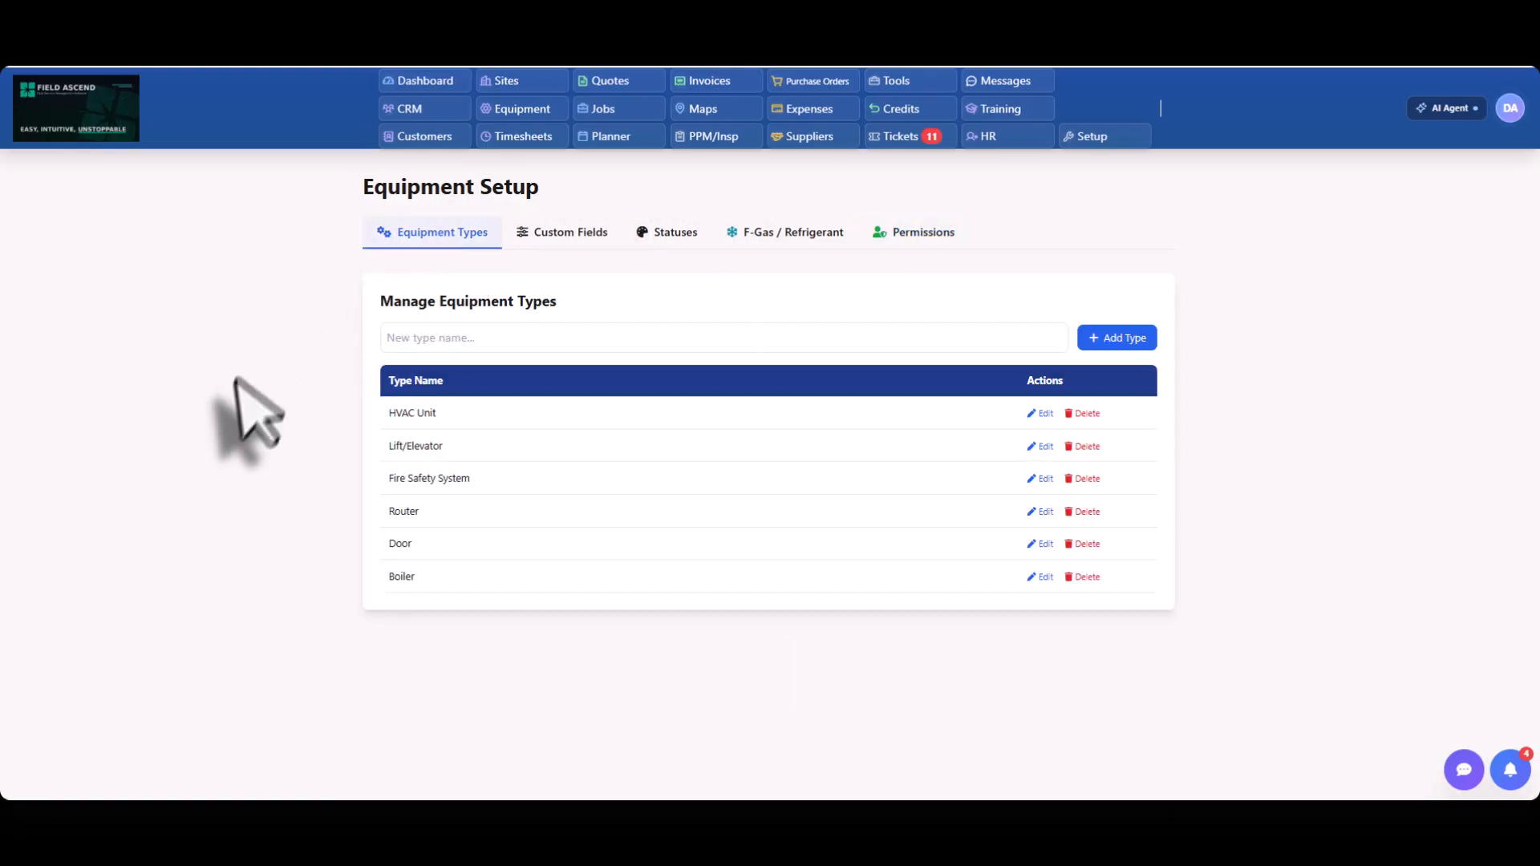